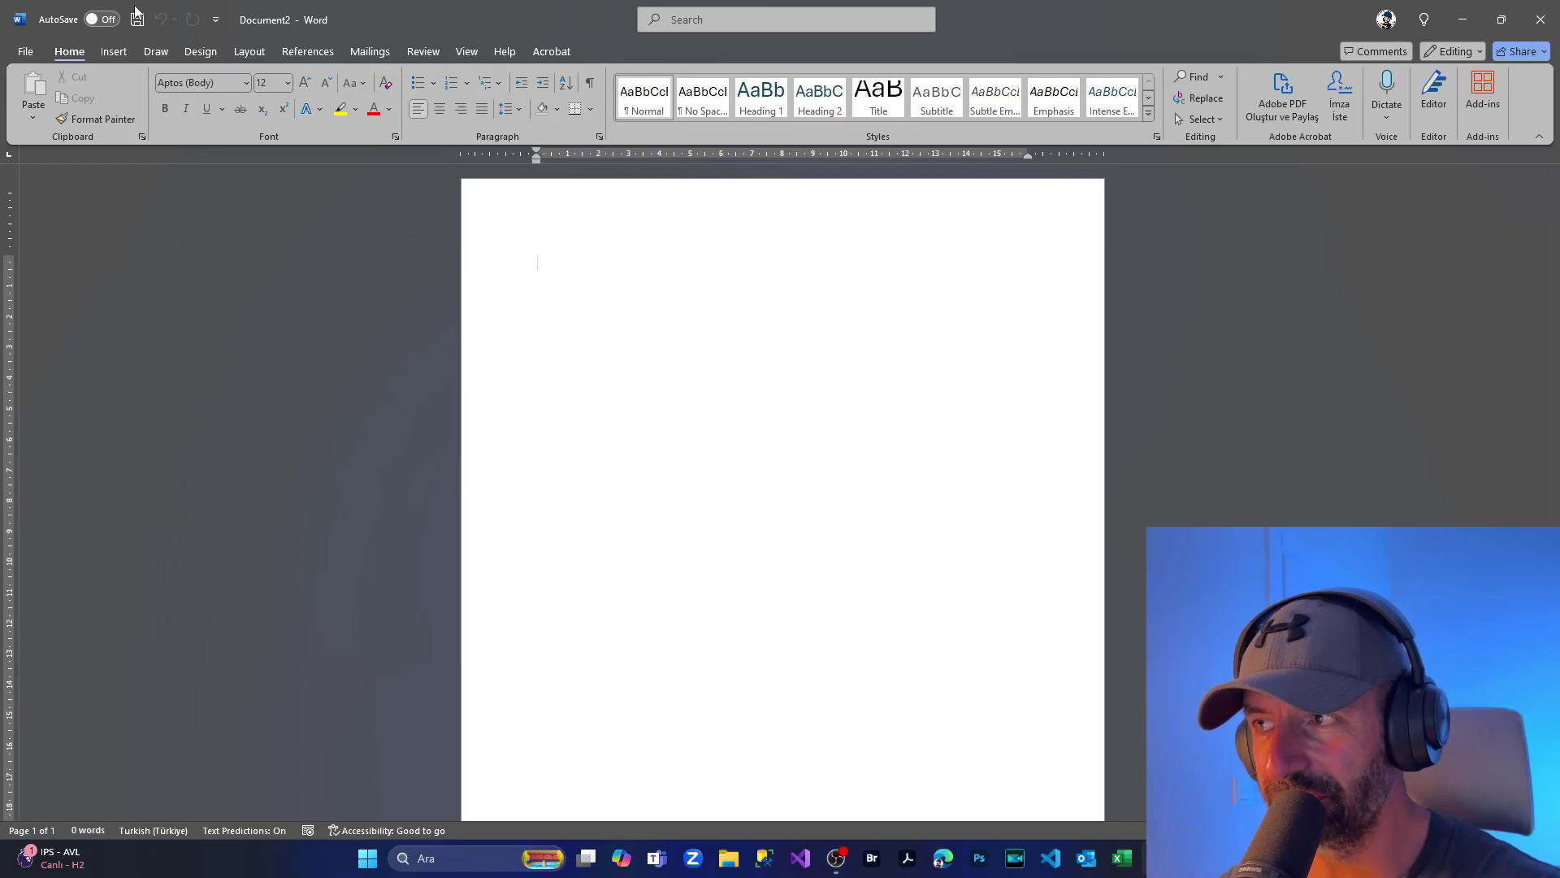
Step: Open the Table insertion choices from the Insert ribbon
click(105, 54)
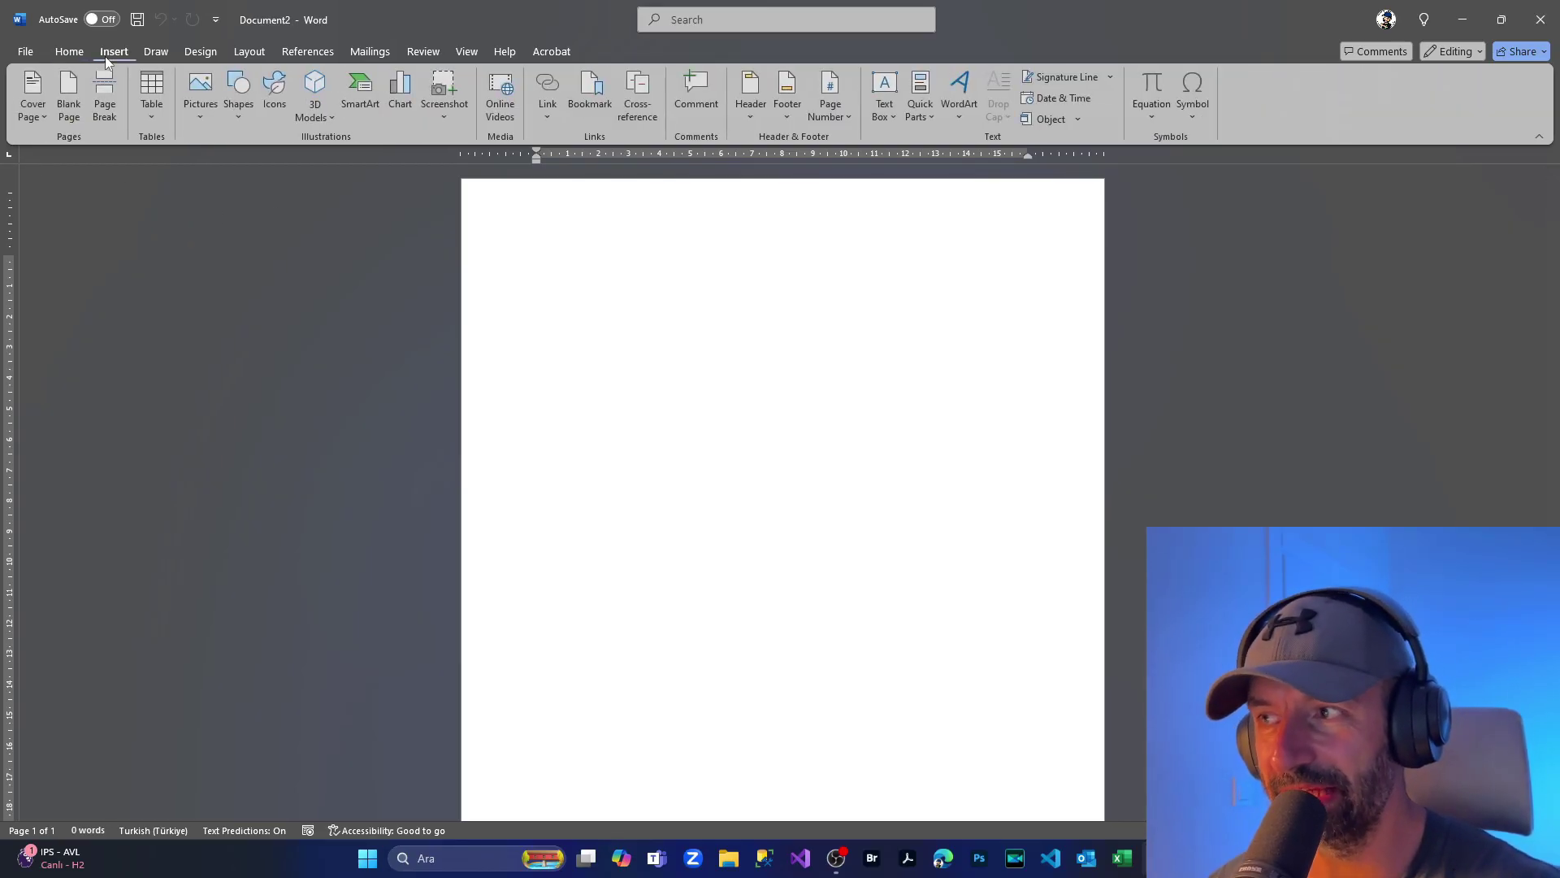
click(152, 93)
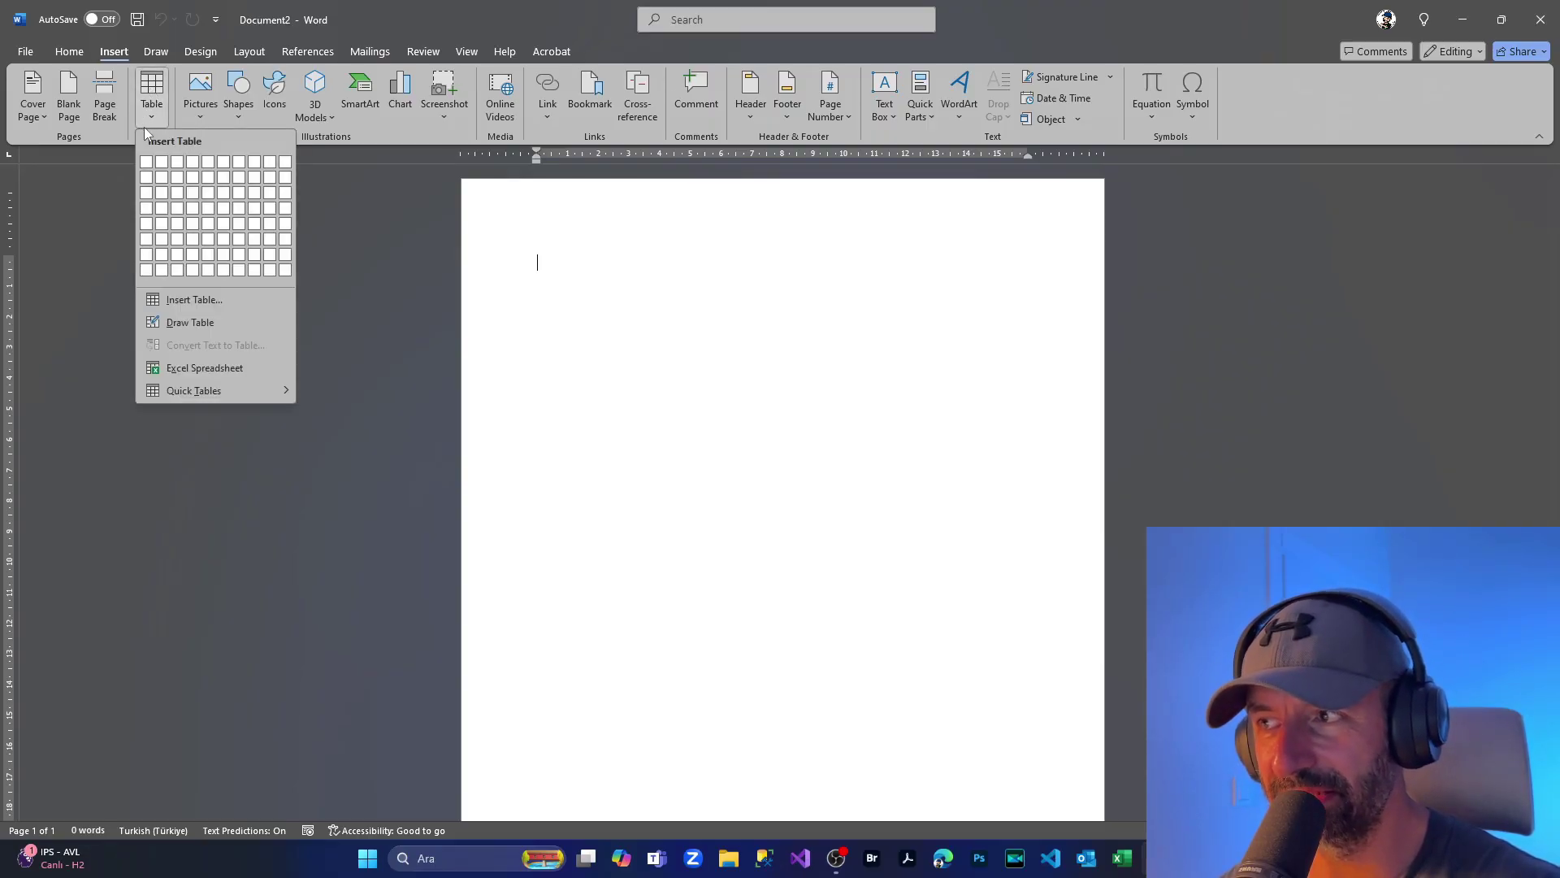
Step: Open the Insert Table dialog and cancel it without adding a table
click(208, 304)
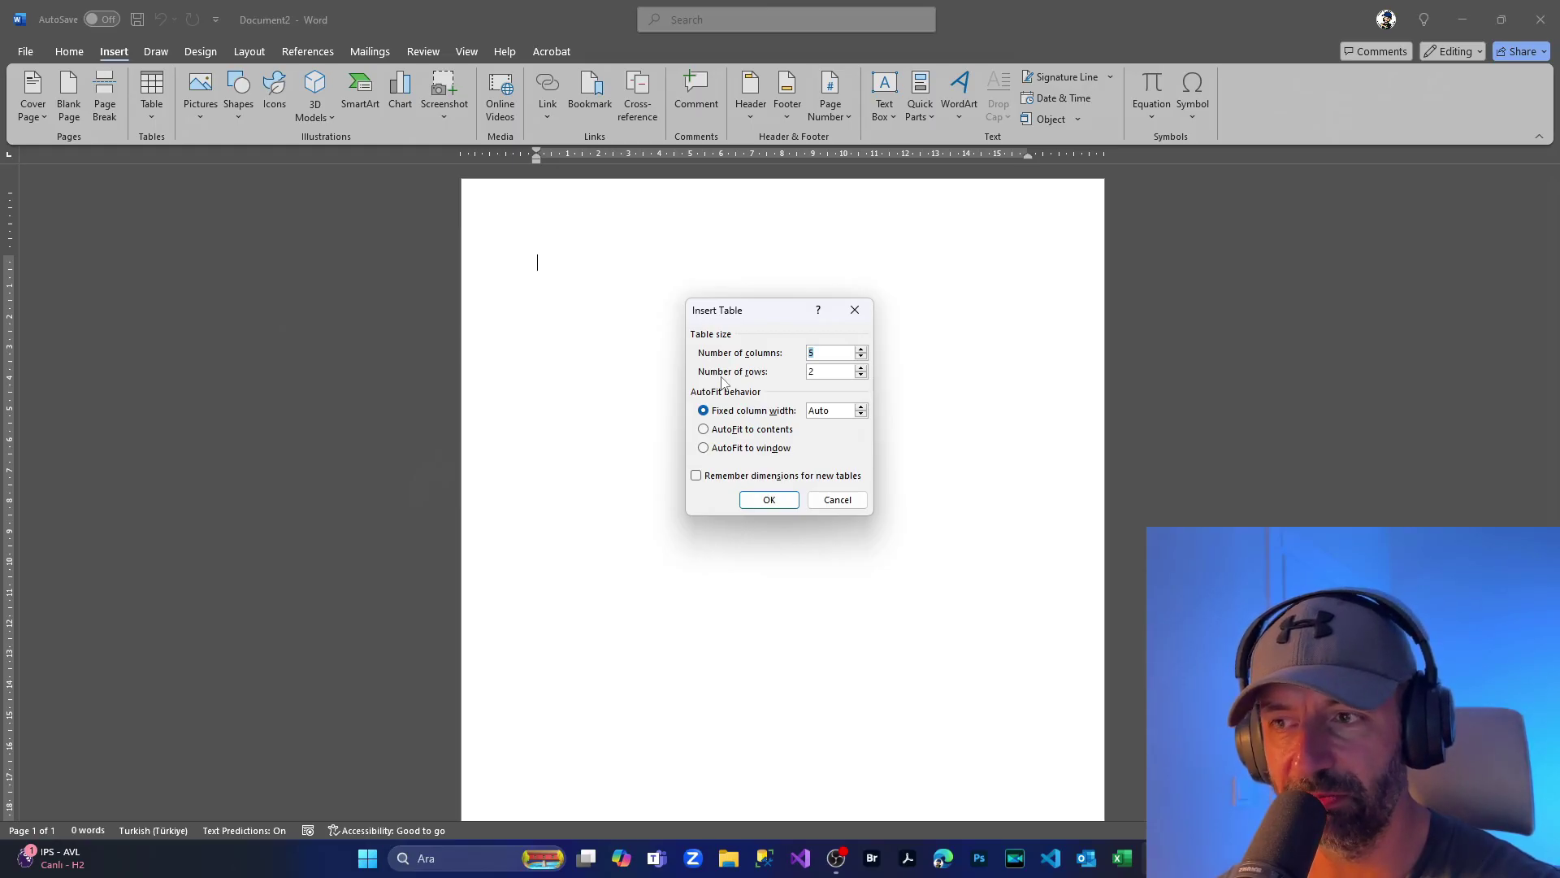
click(837, 499)
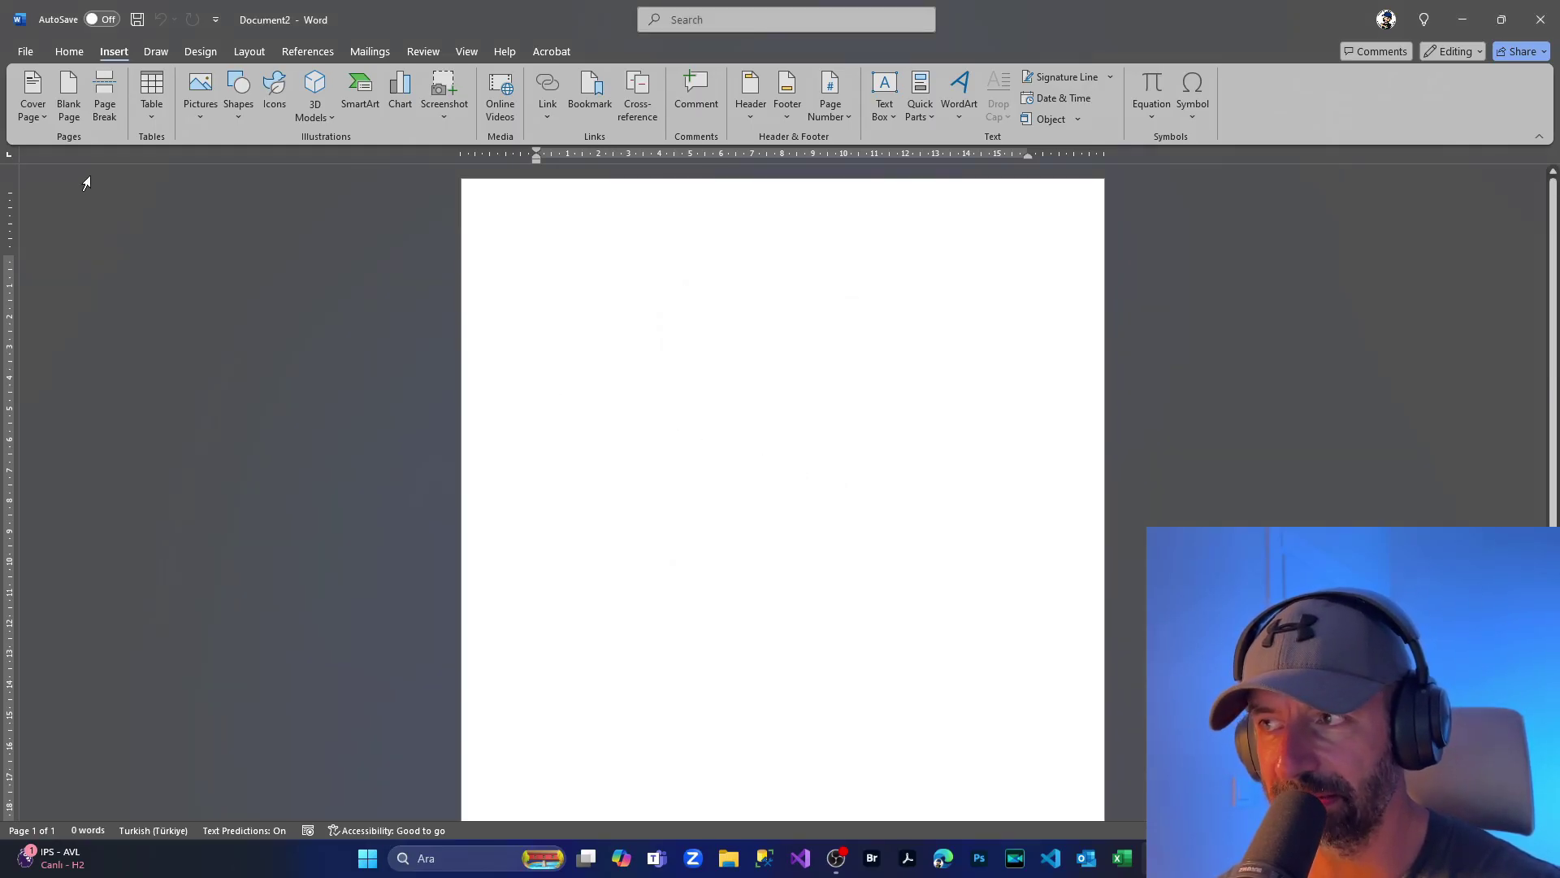
Step: Insert a 3-column, 2-row table and drag its first row taller
click(144, 104)
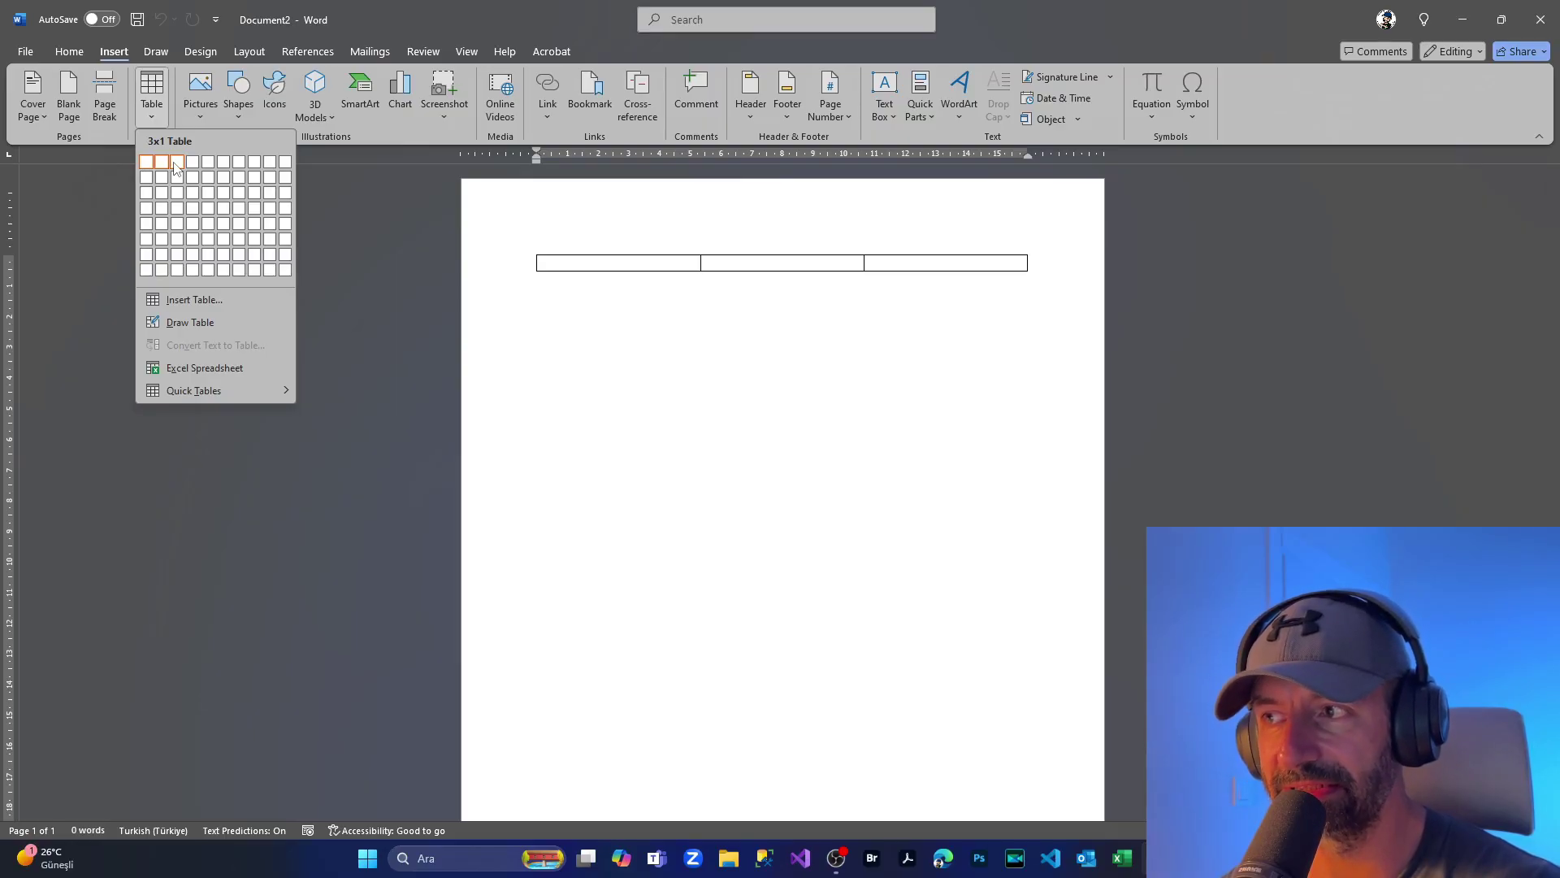
click(177, 177)
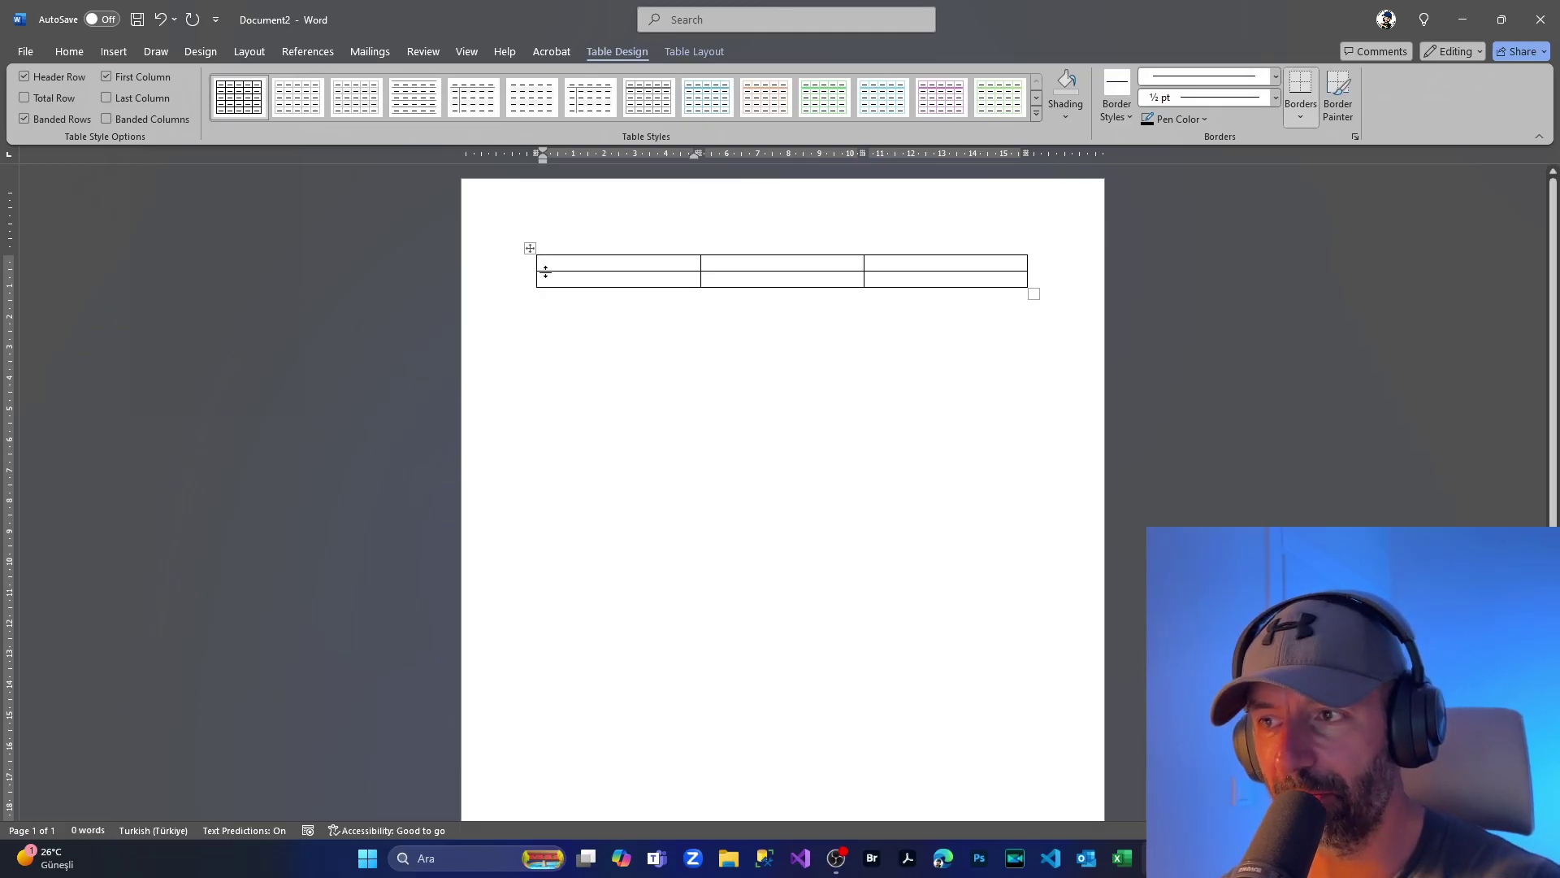
drag(537, 271, 537, 291)
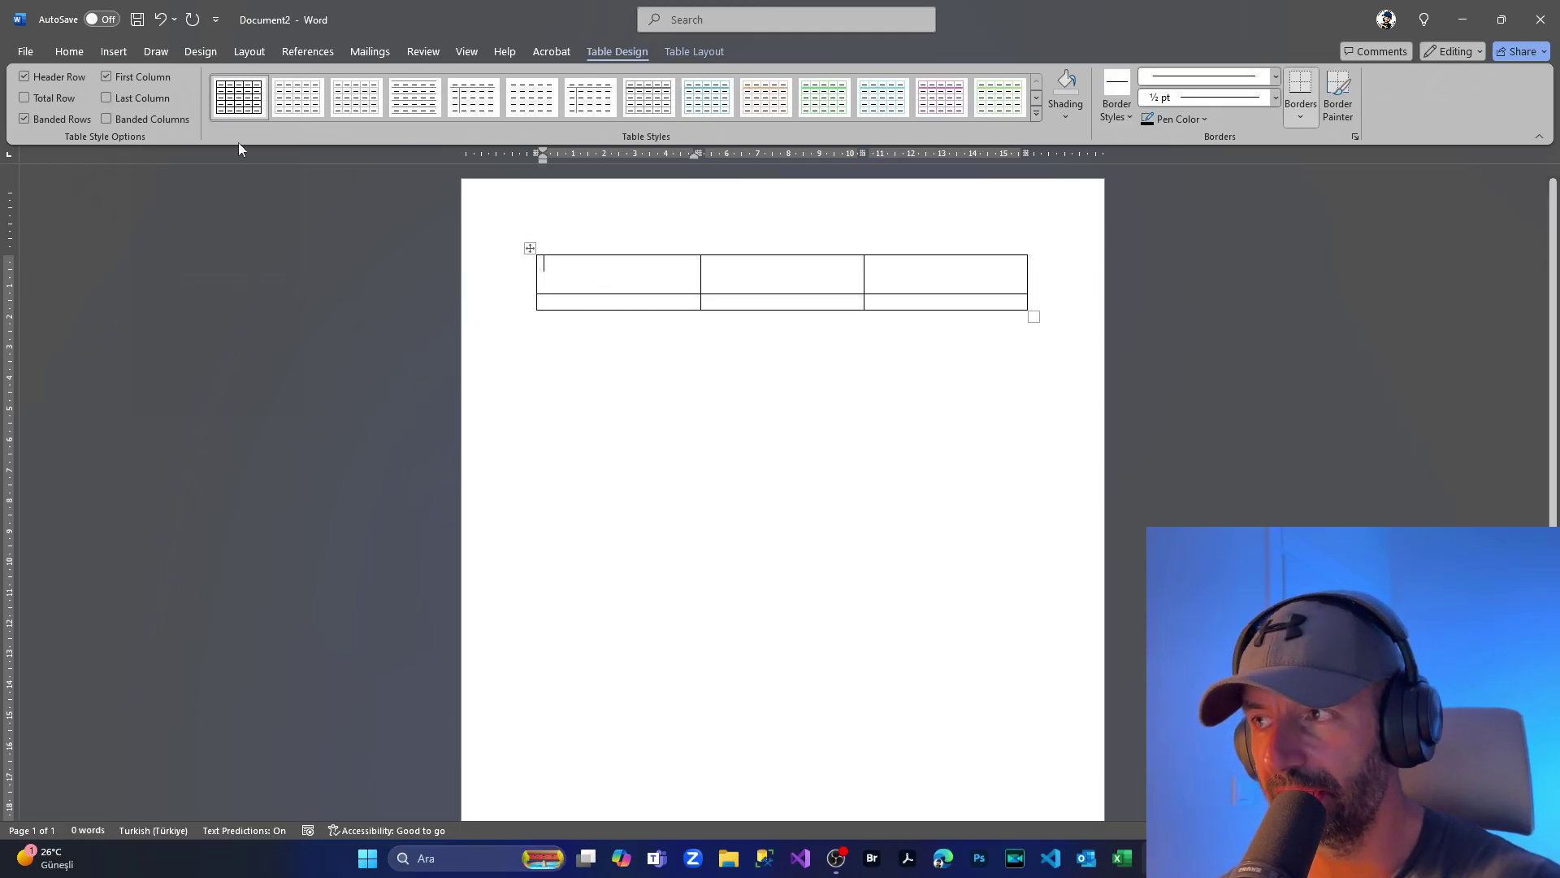
Step: Shade the whole first table row grey
click(90, 55)
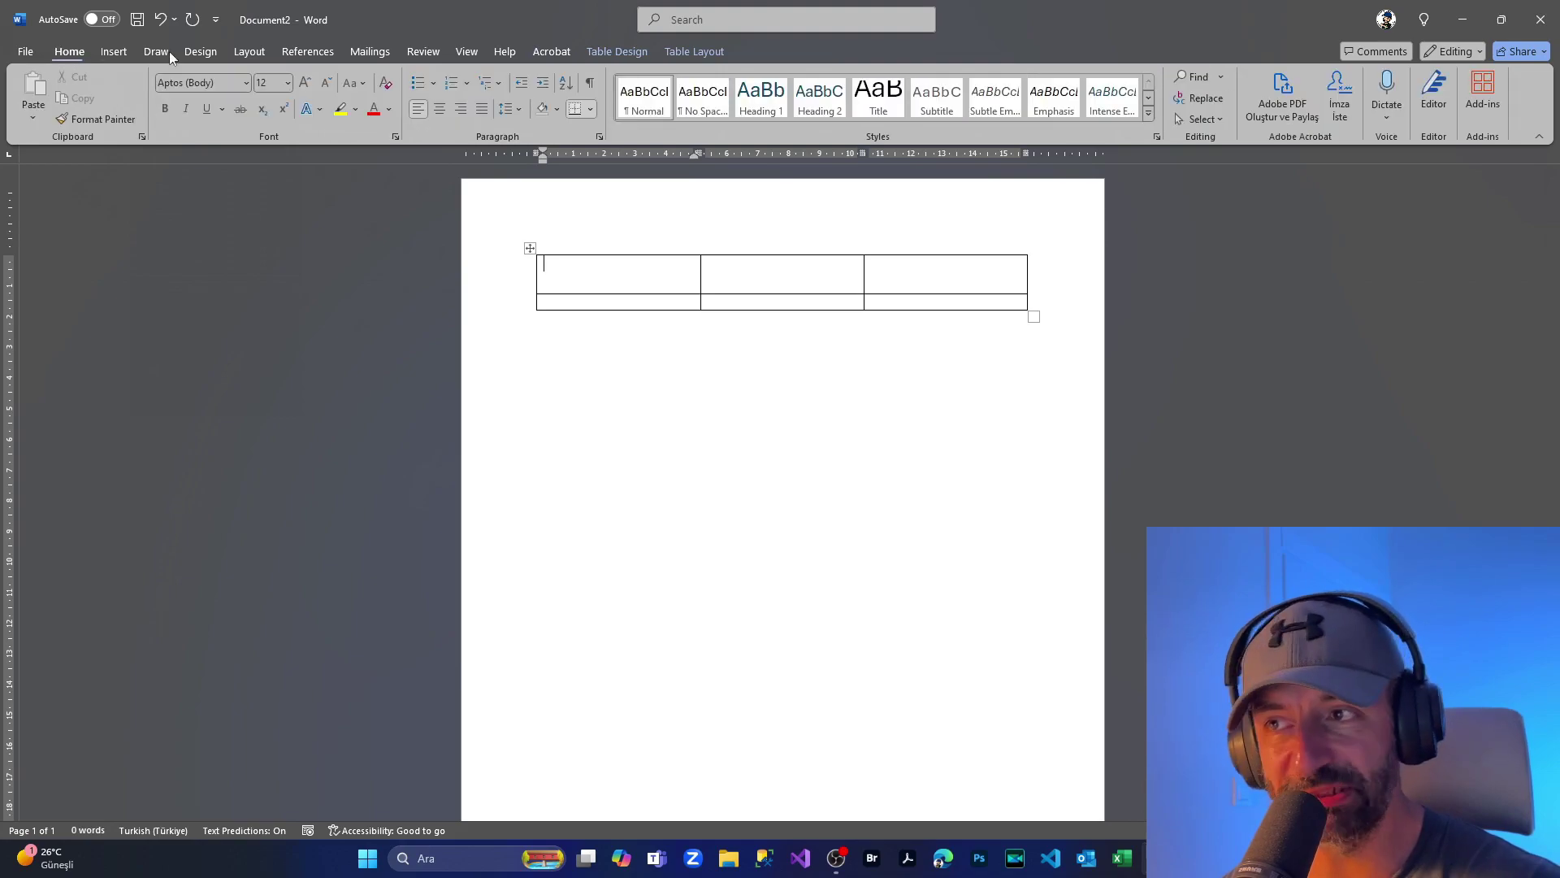
click(557, 110)
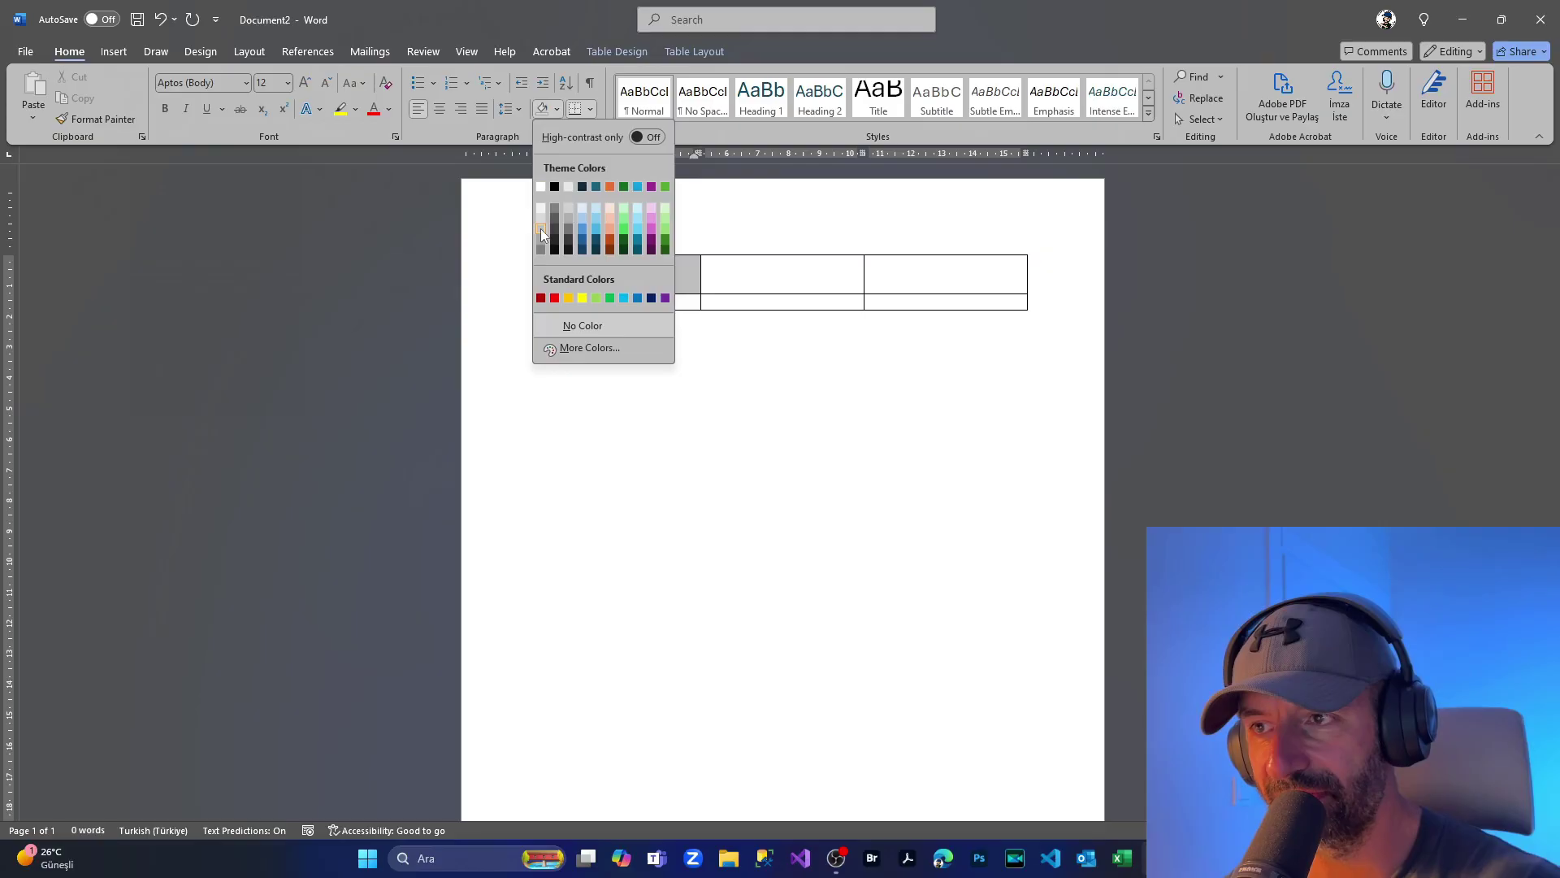
click(540, 227)
click(528, 279)
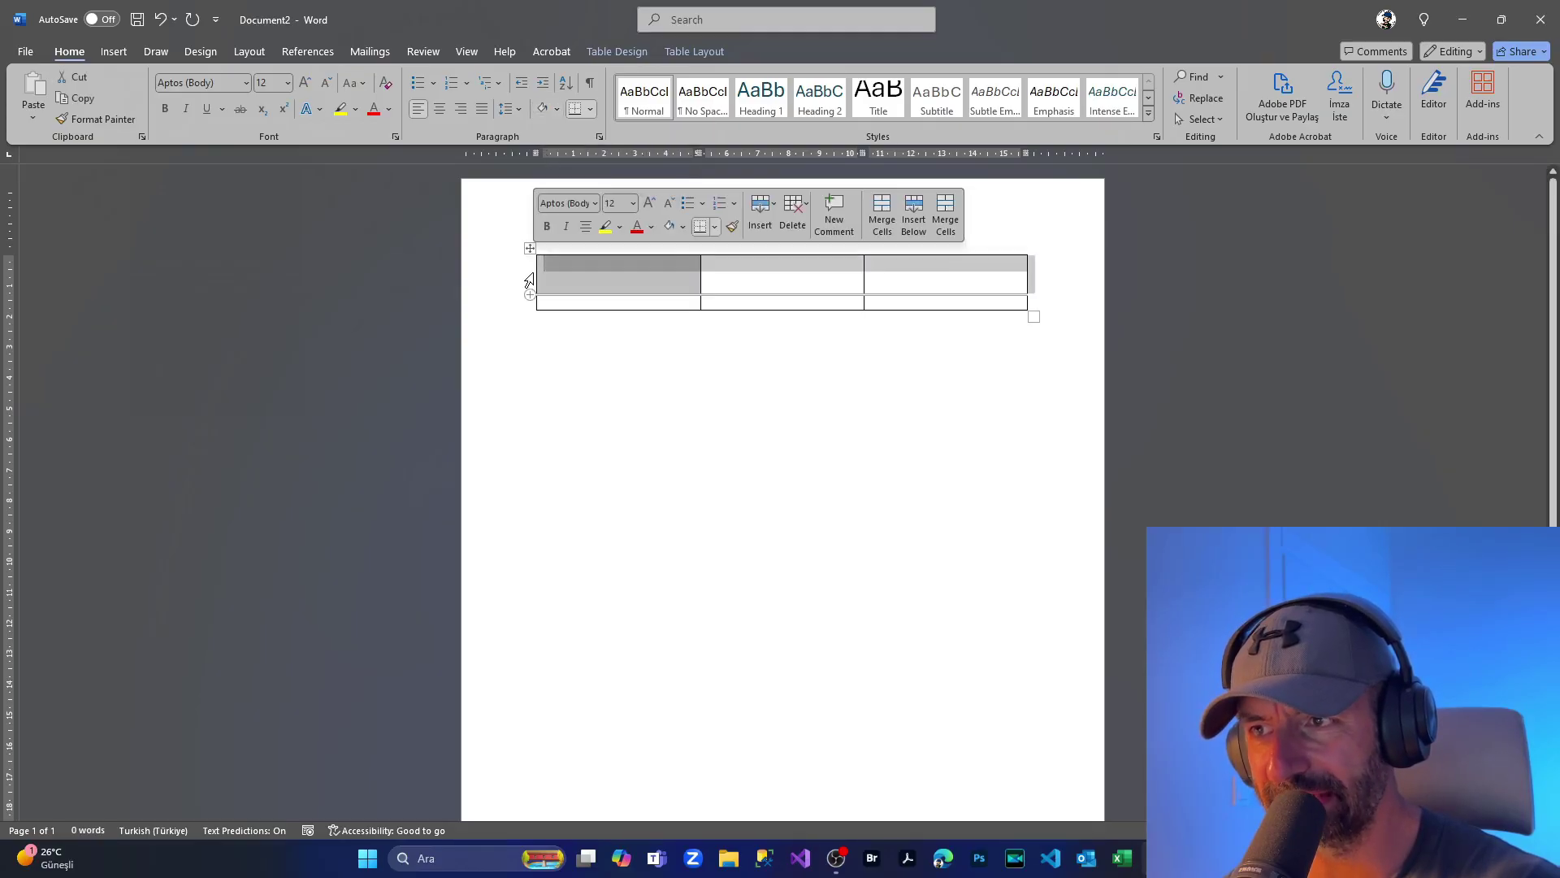
click(556, 111)
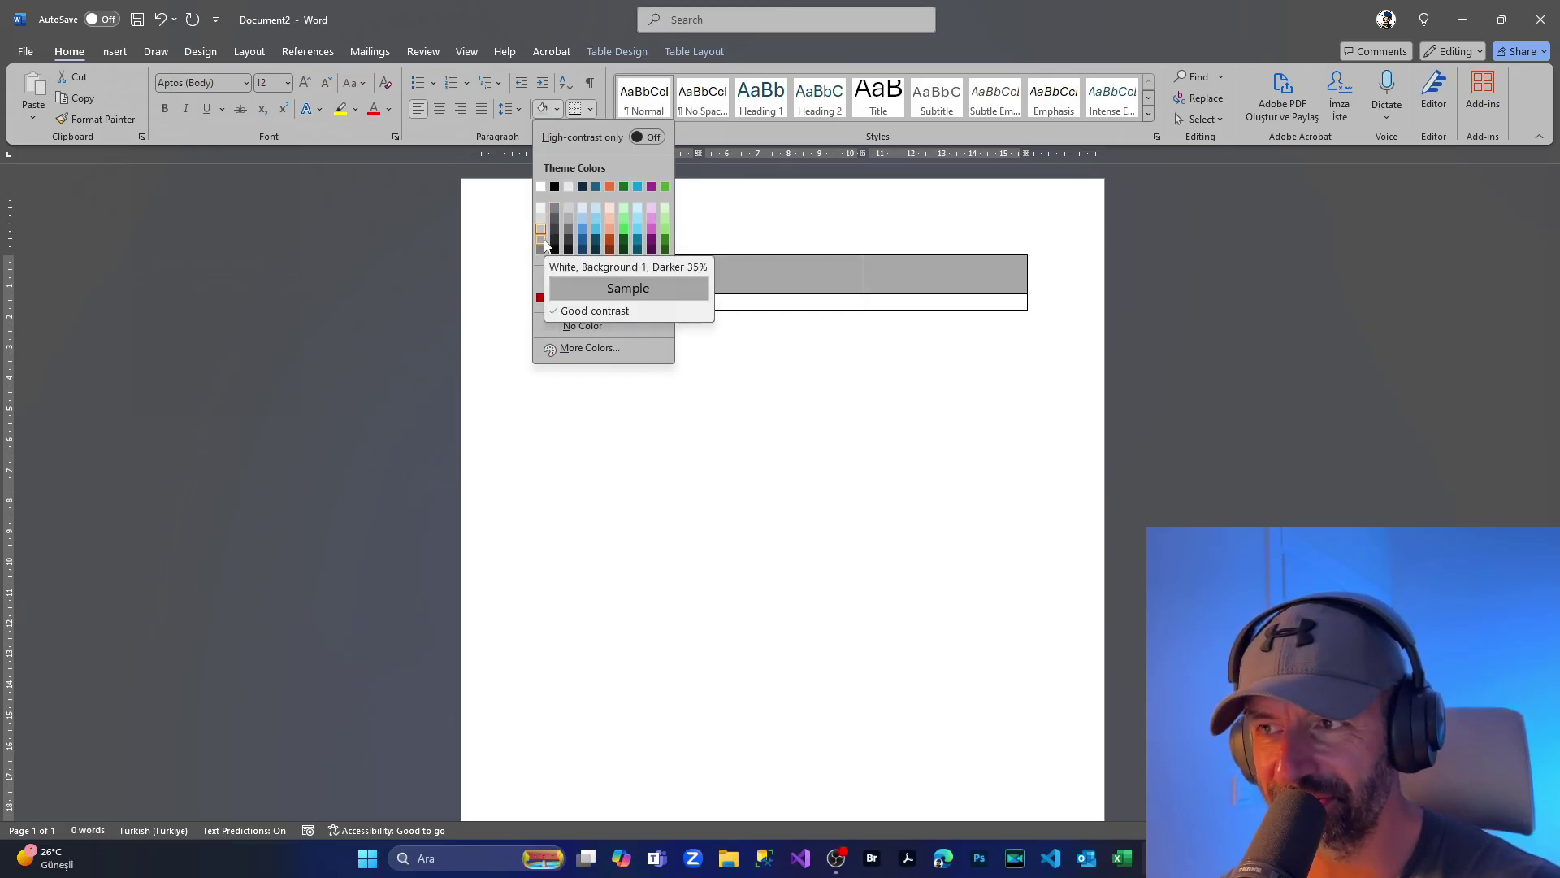
click(545, 246)
click(614, 398)
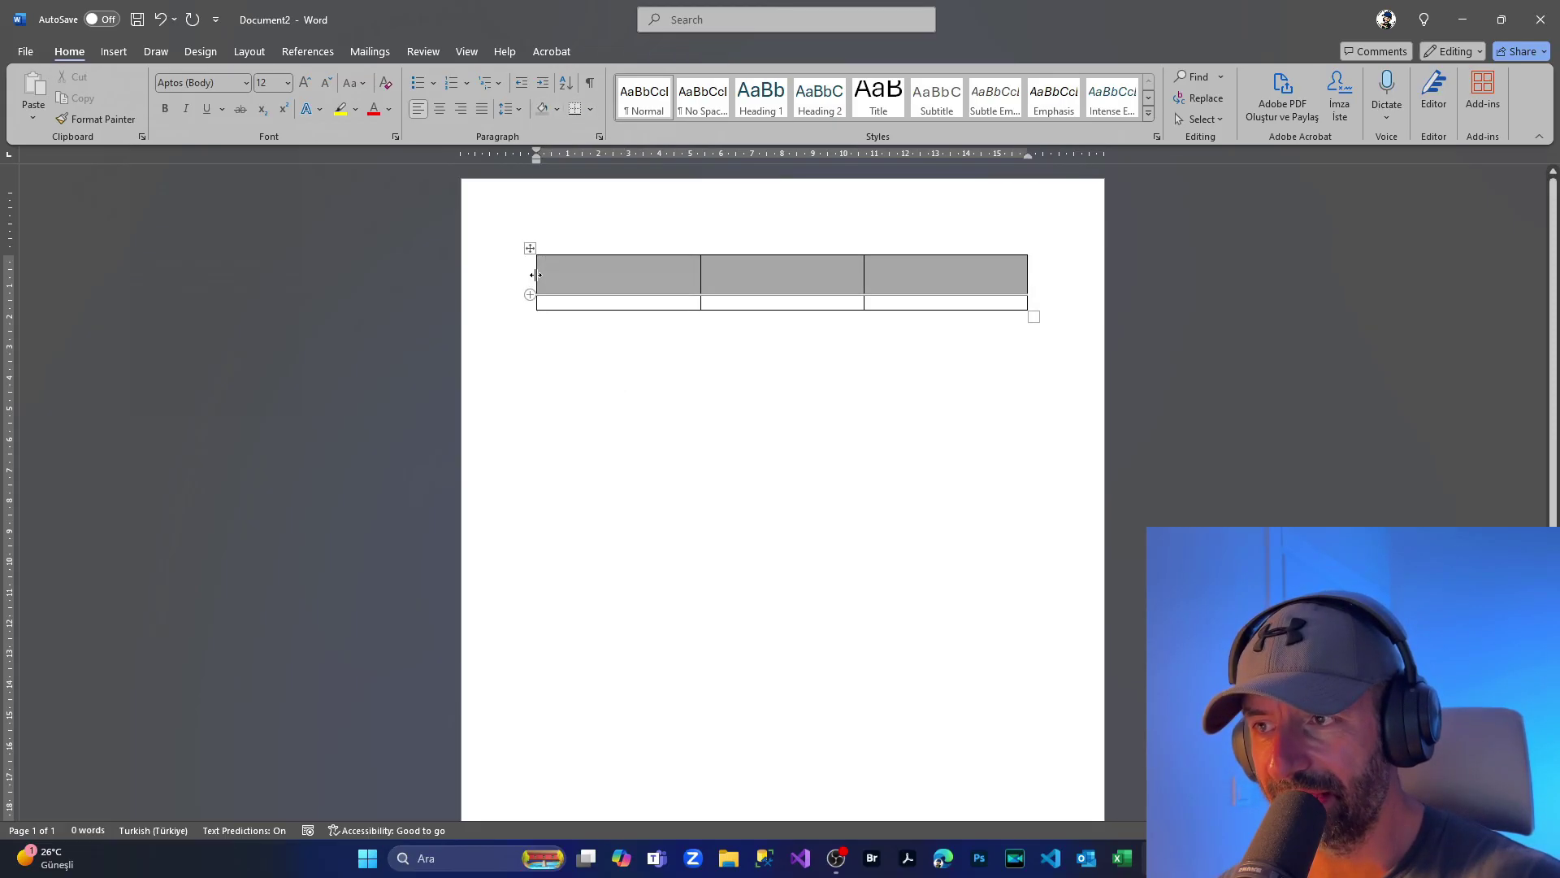
Step: Centre the first row's text and set its font colour to white
click(534, 276)
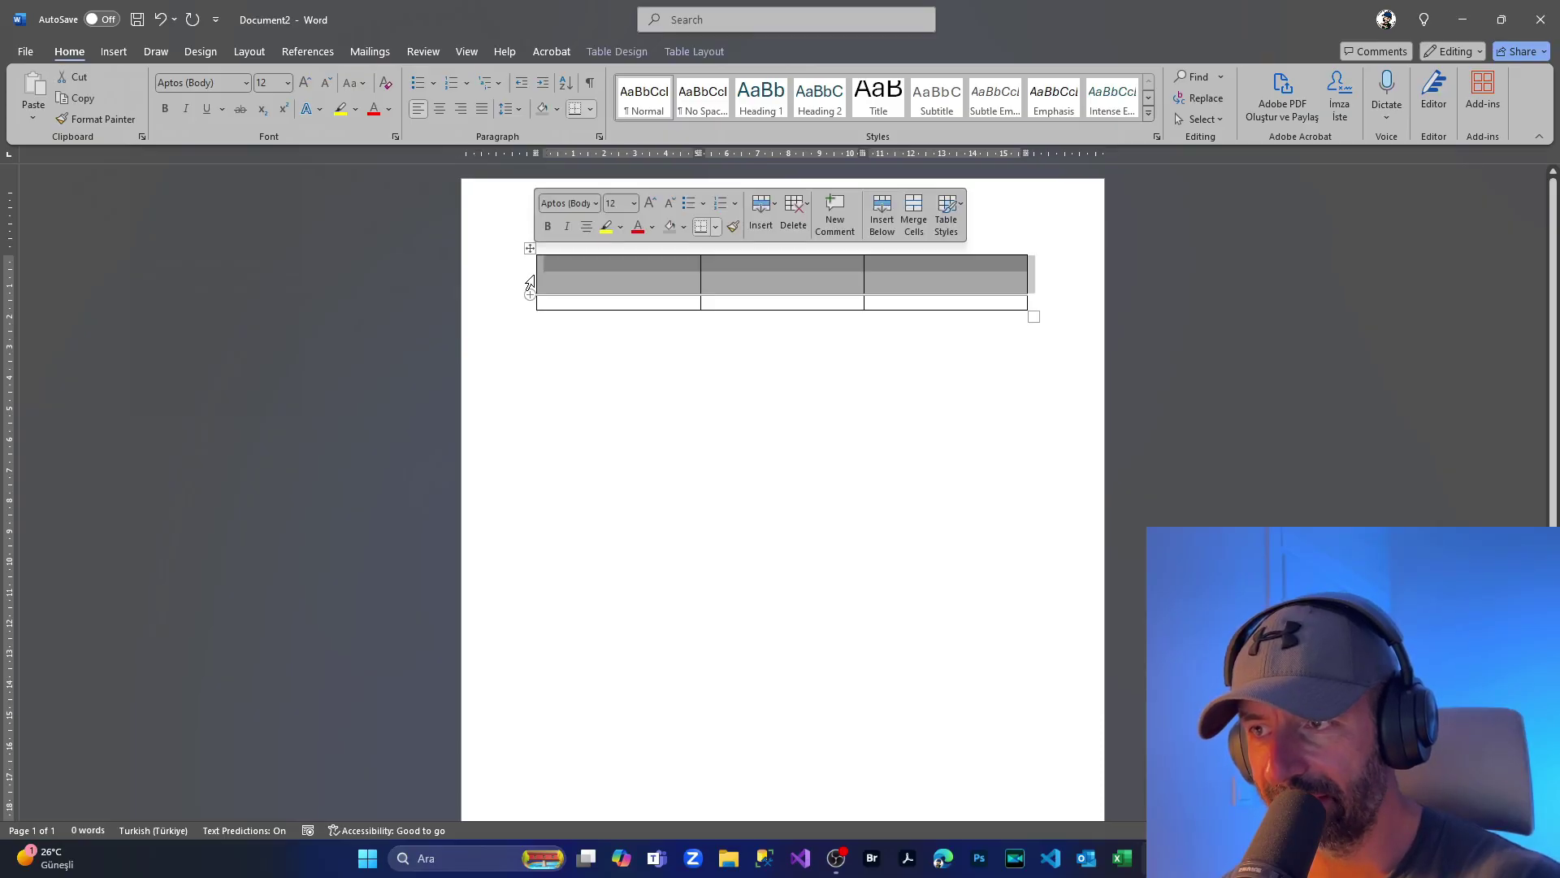
click(587, 229)
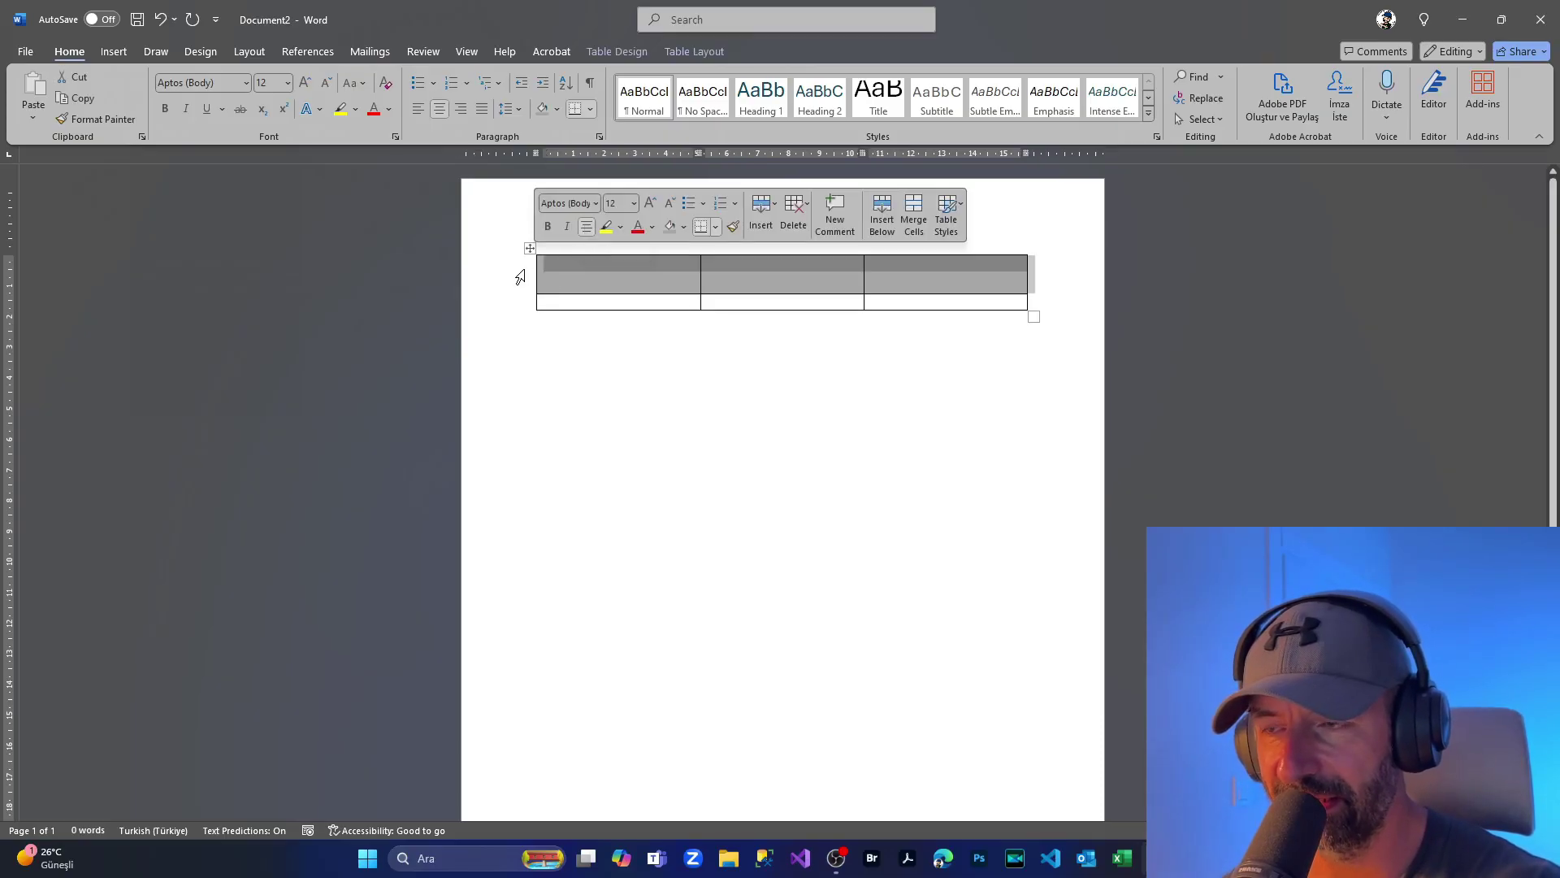
click(387, 113)
click(372, 212)
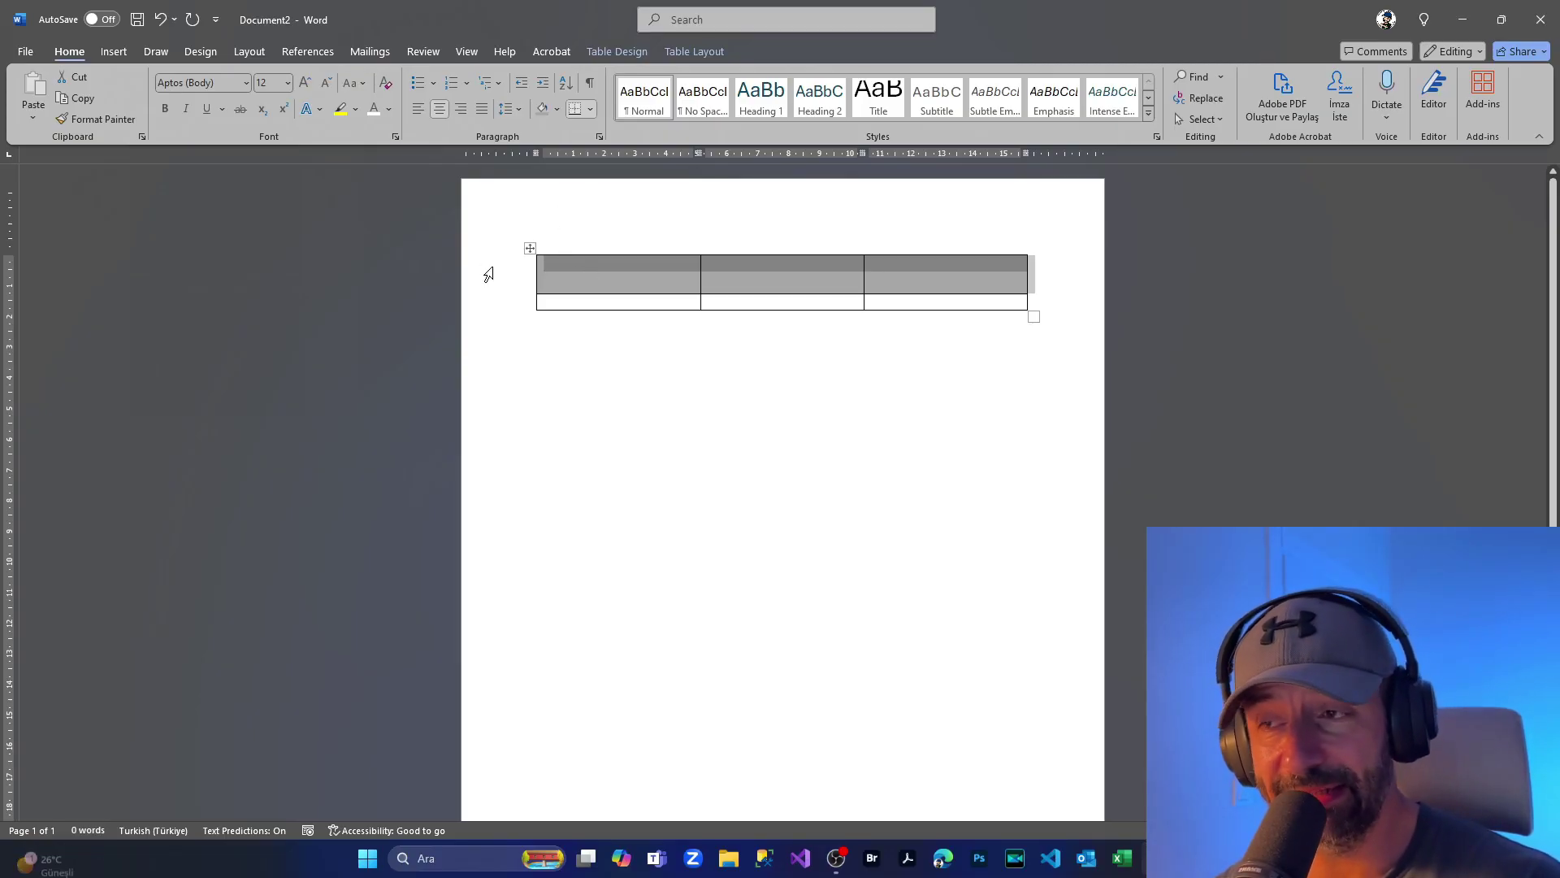
Step: Give the first row's cells Center vertical alignment in Table Properties
right_click(641, 279)
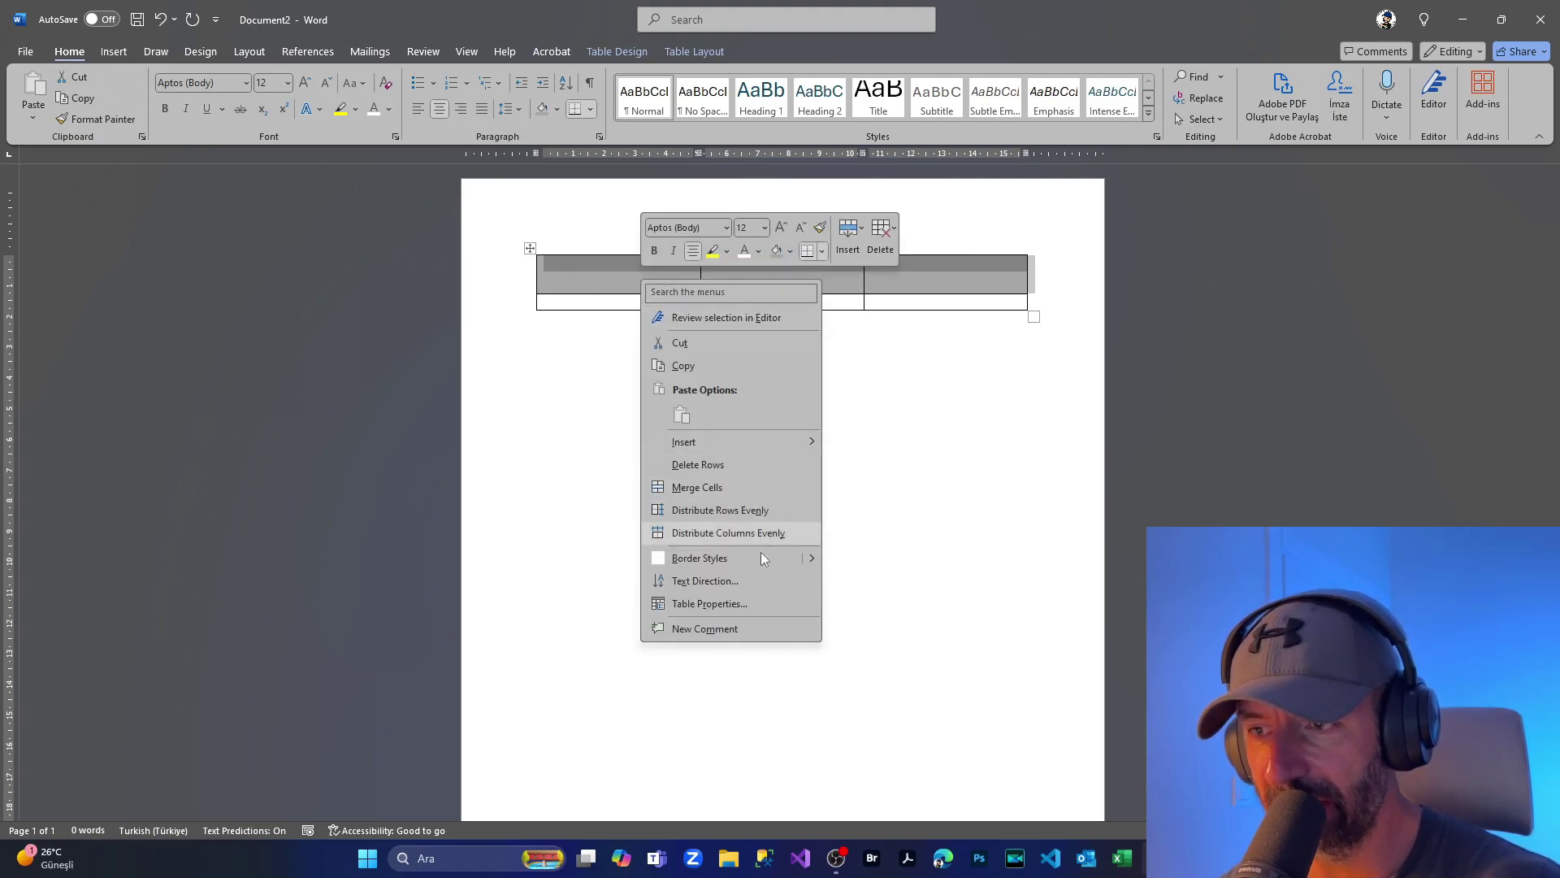
click(753, 598)
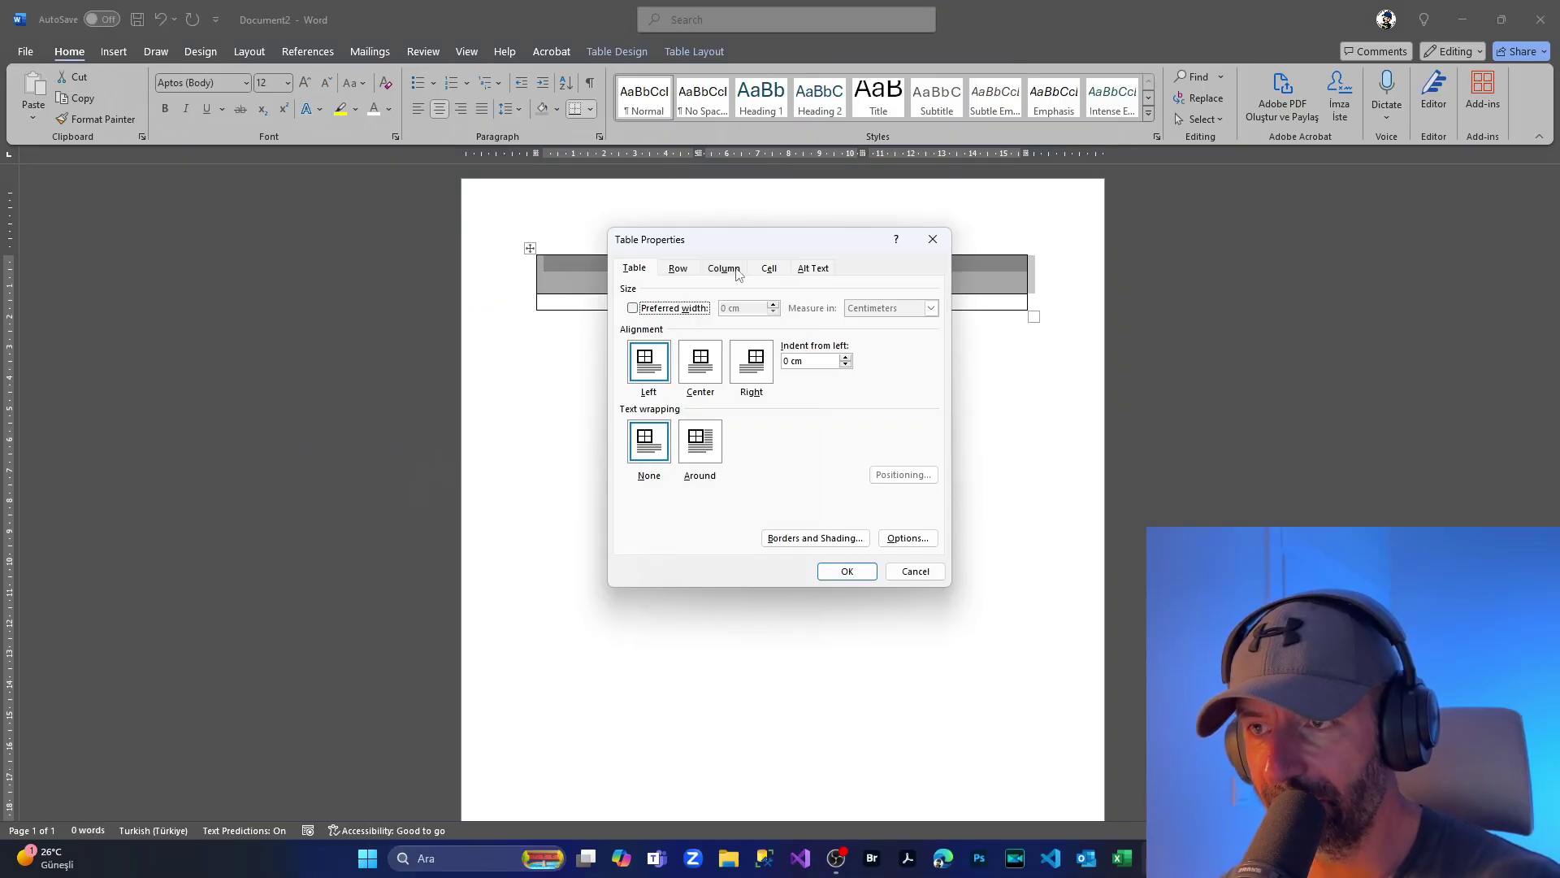
click(766, 271)
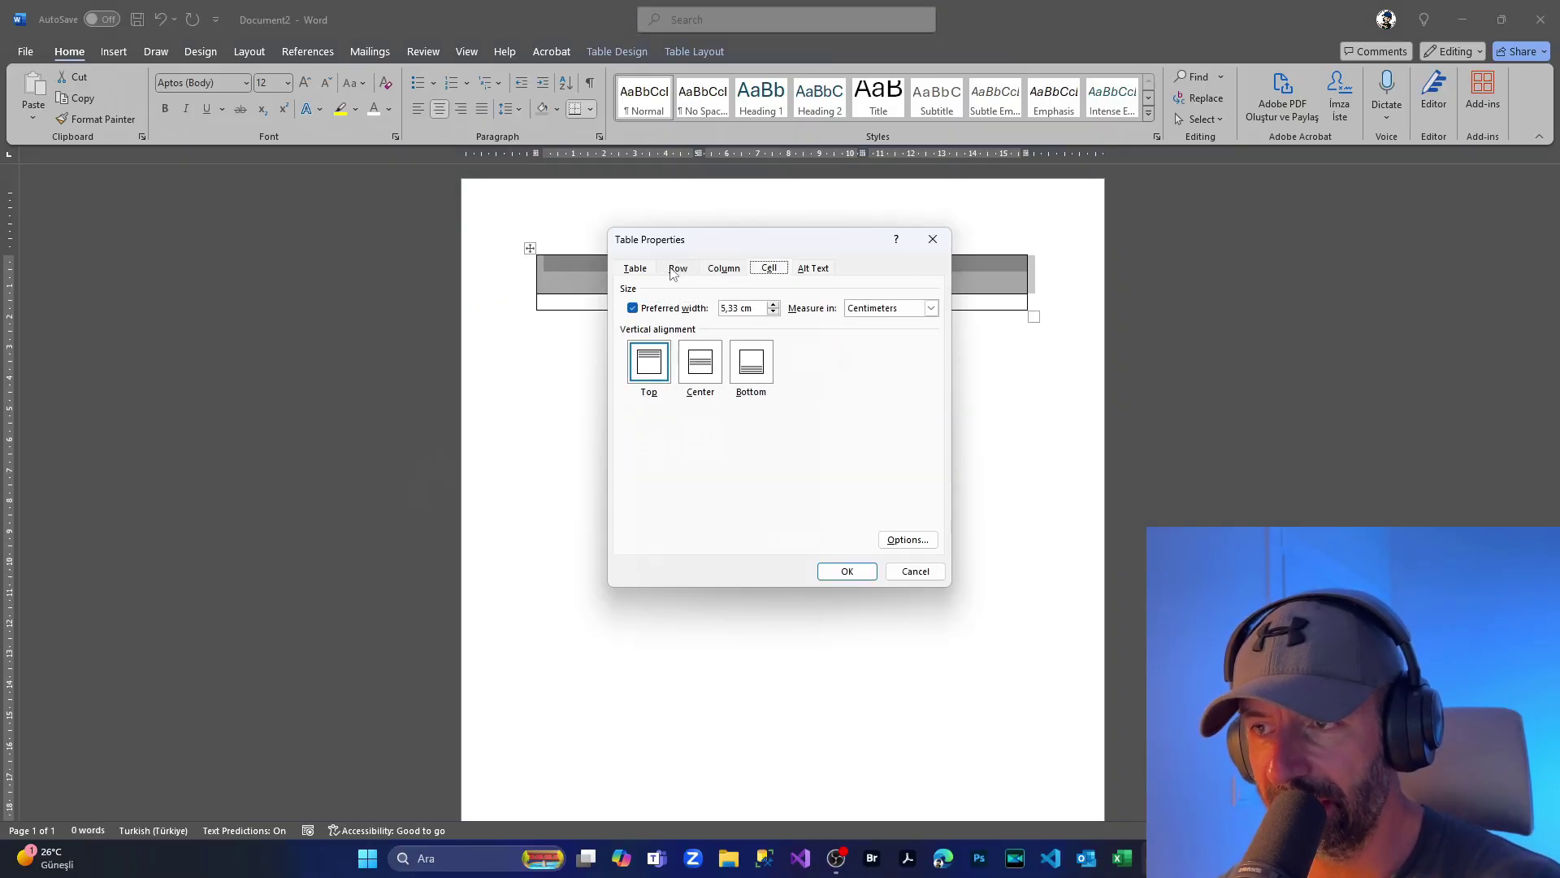
click(700, 373)
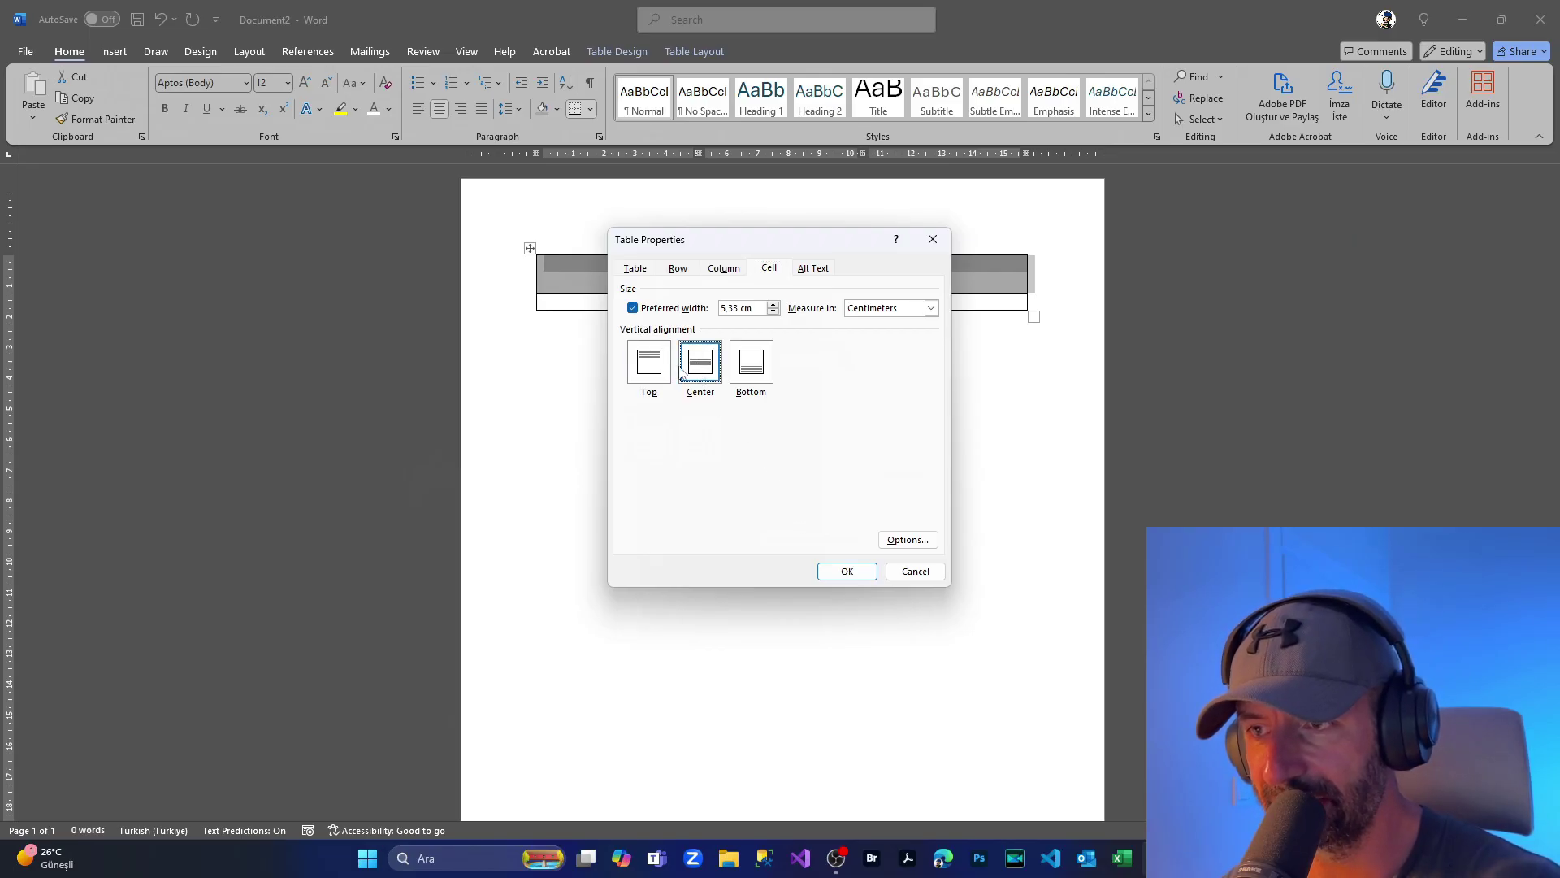
click(845, 569)
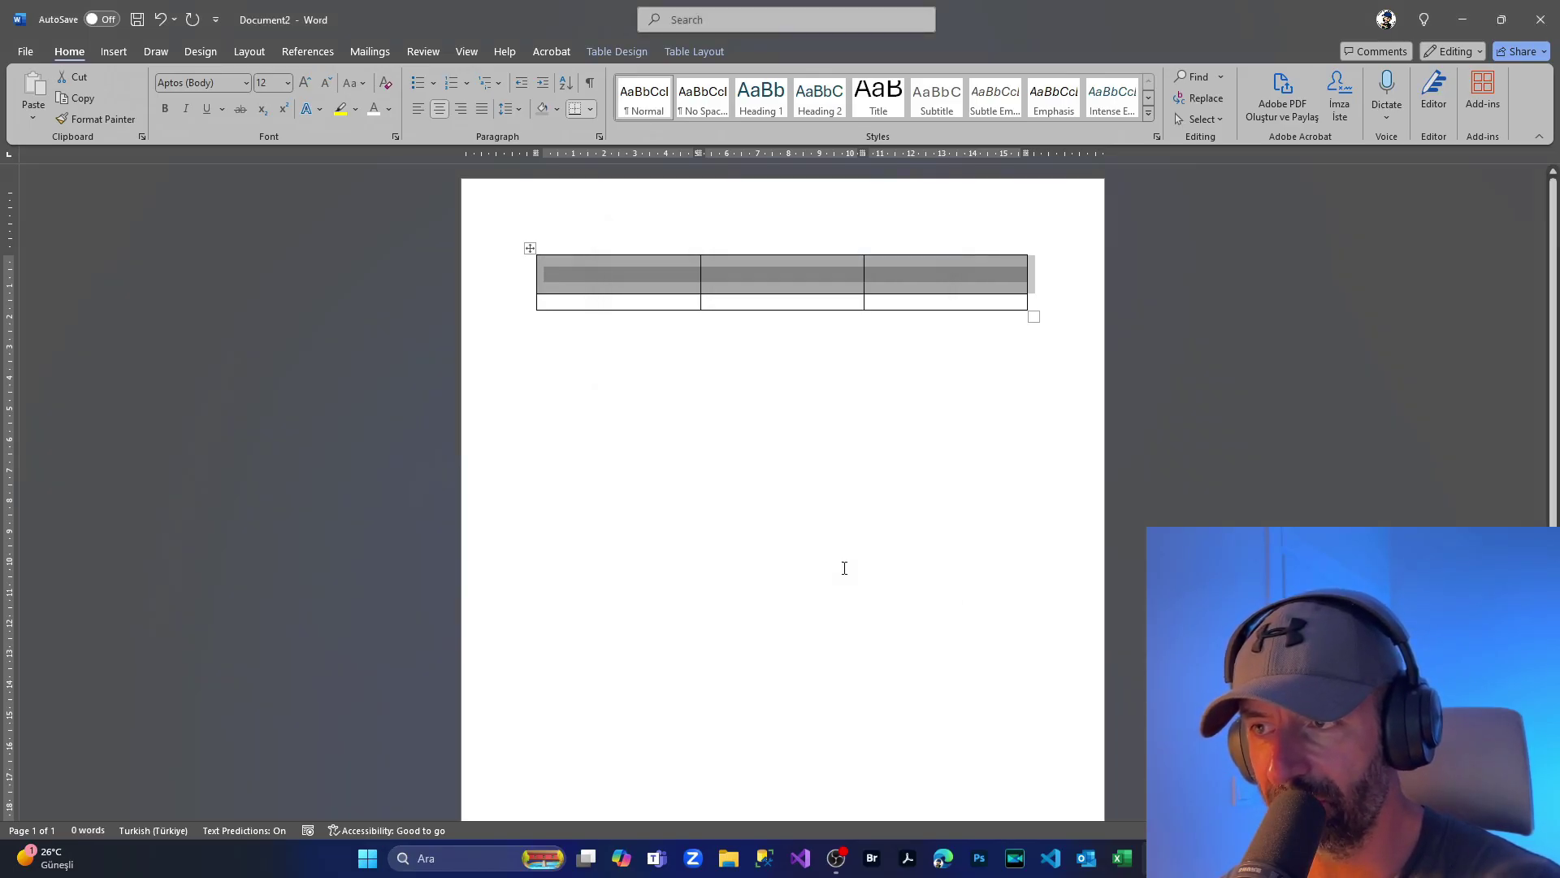
click(592, 277)
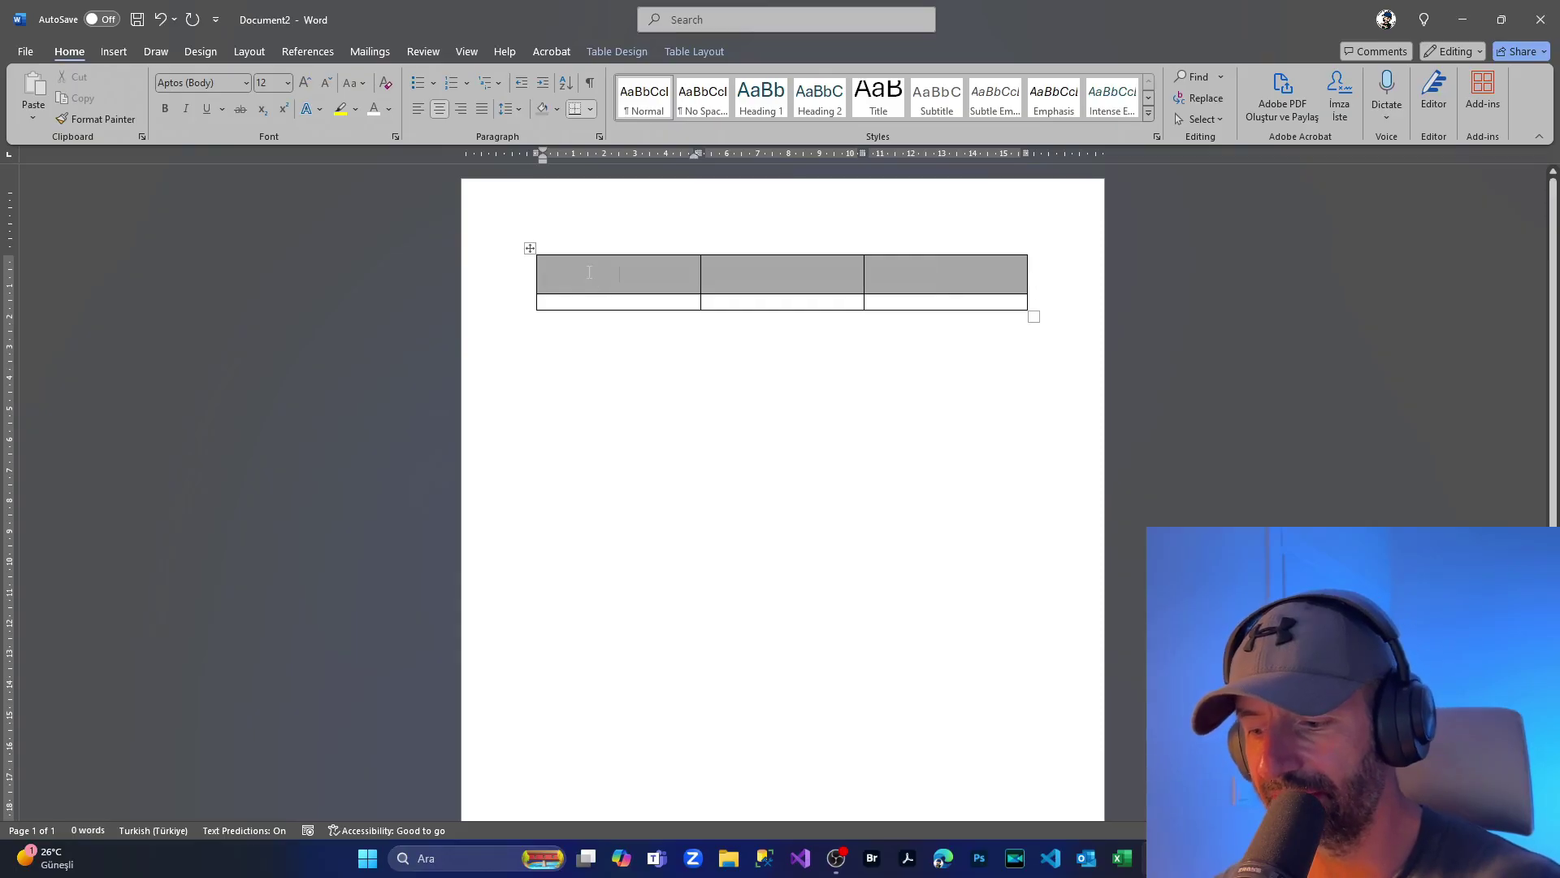
Step: Type the headers Name, Surname and Email across the first row
text(Name)
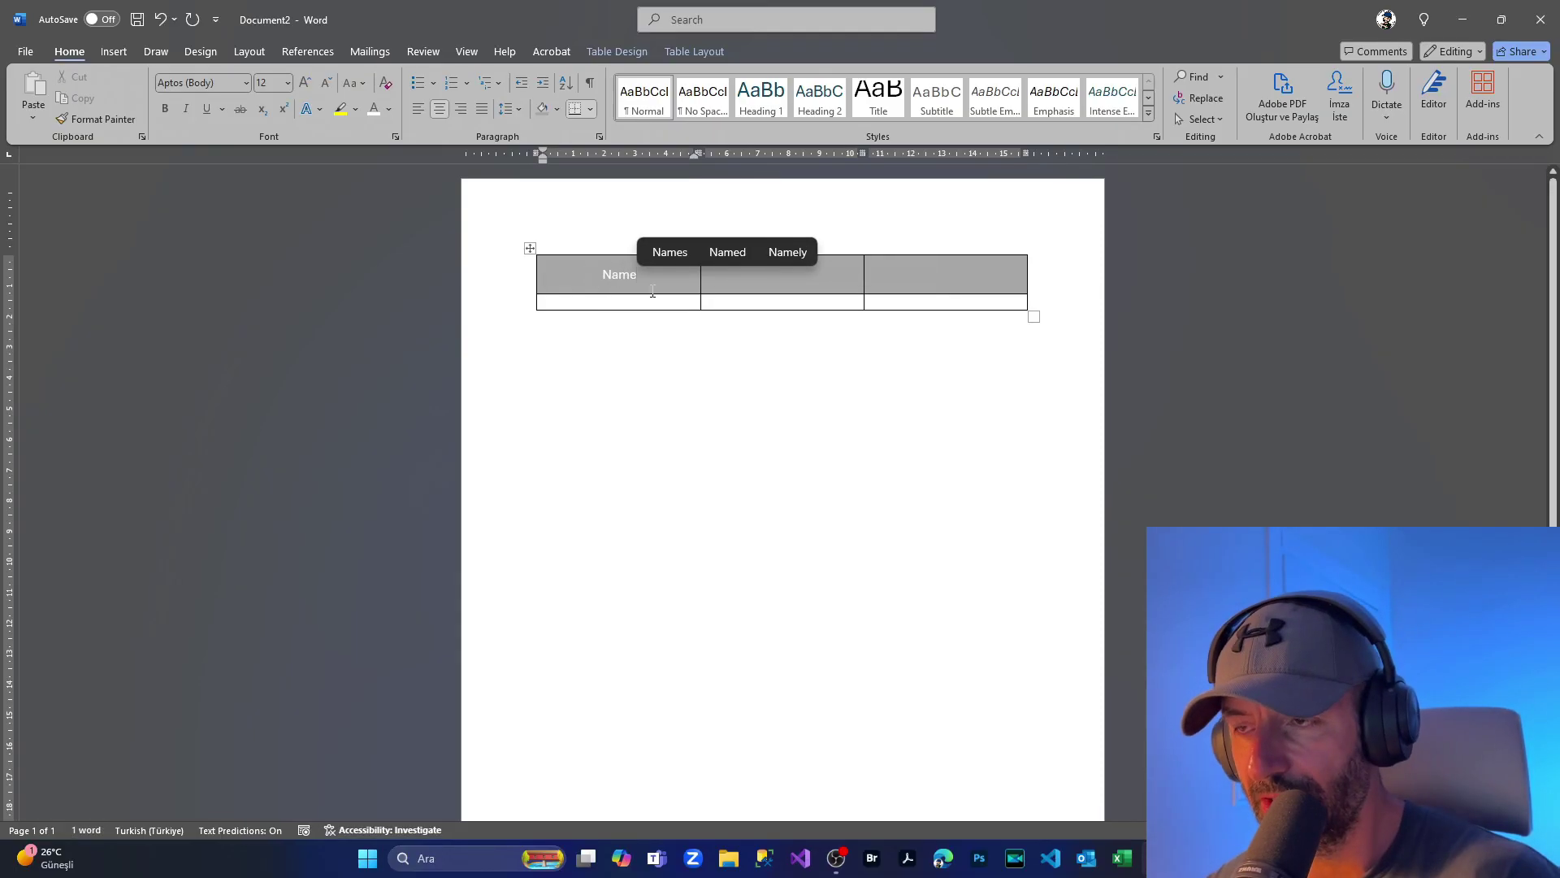
key(Tab)
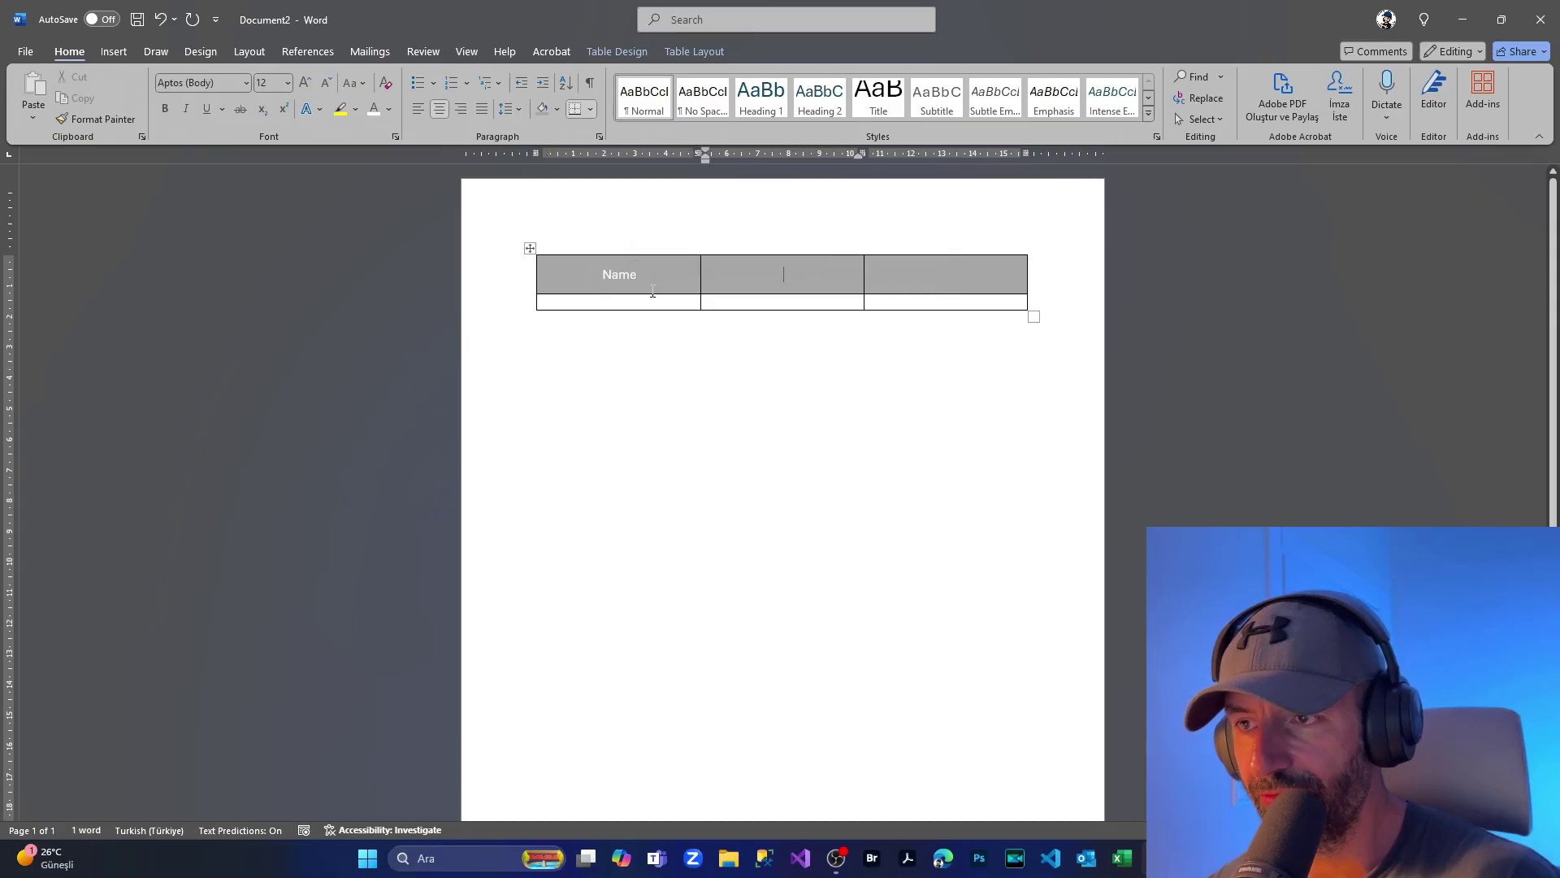
text(Surname)
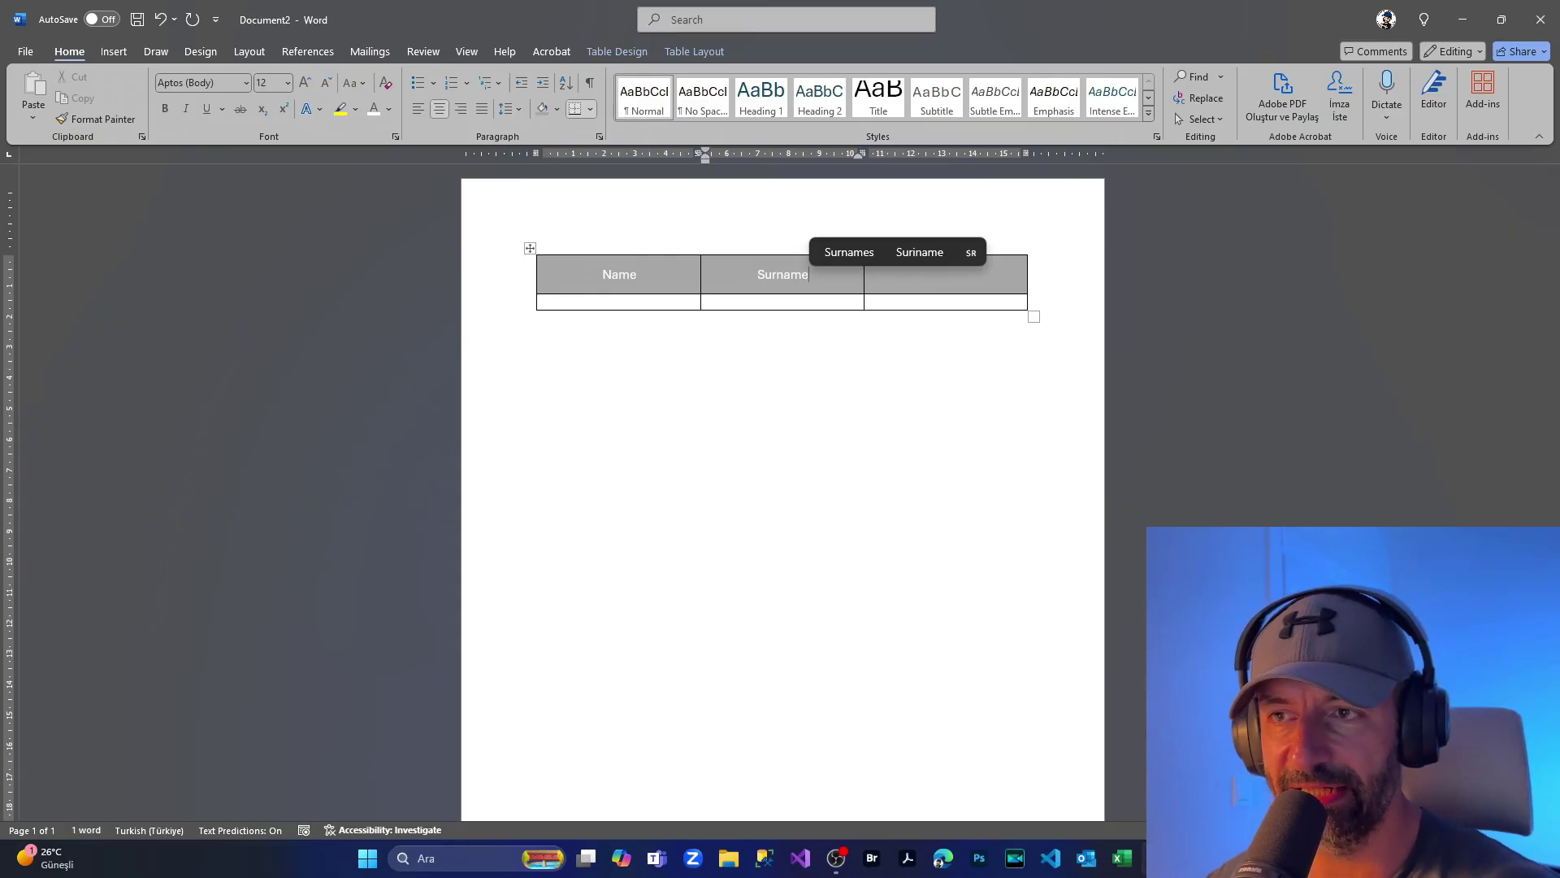
click(936, 271)
text(e)
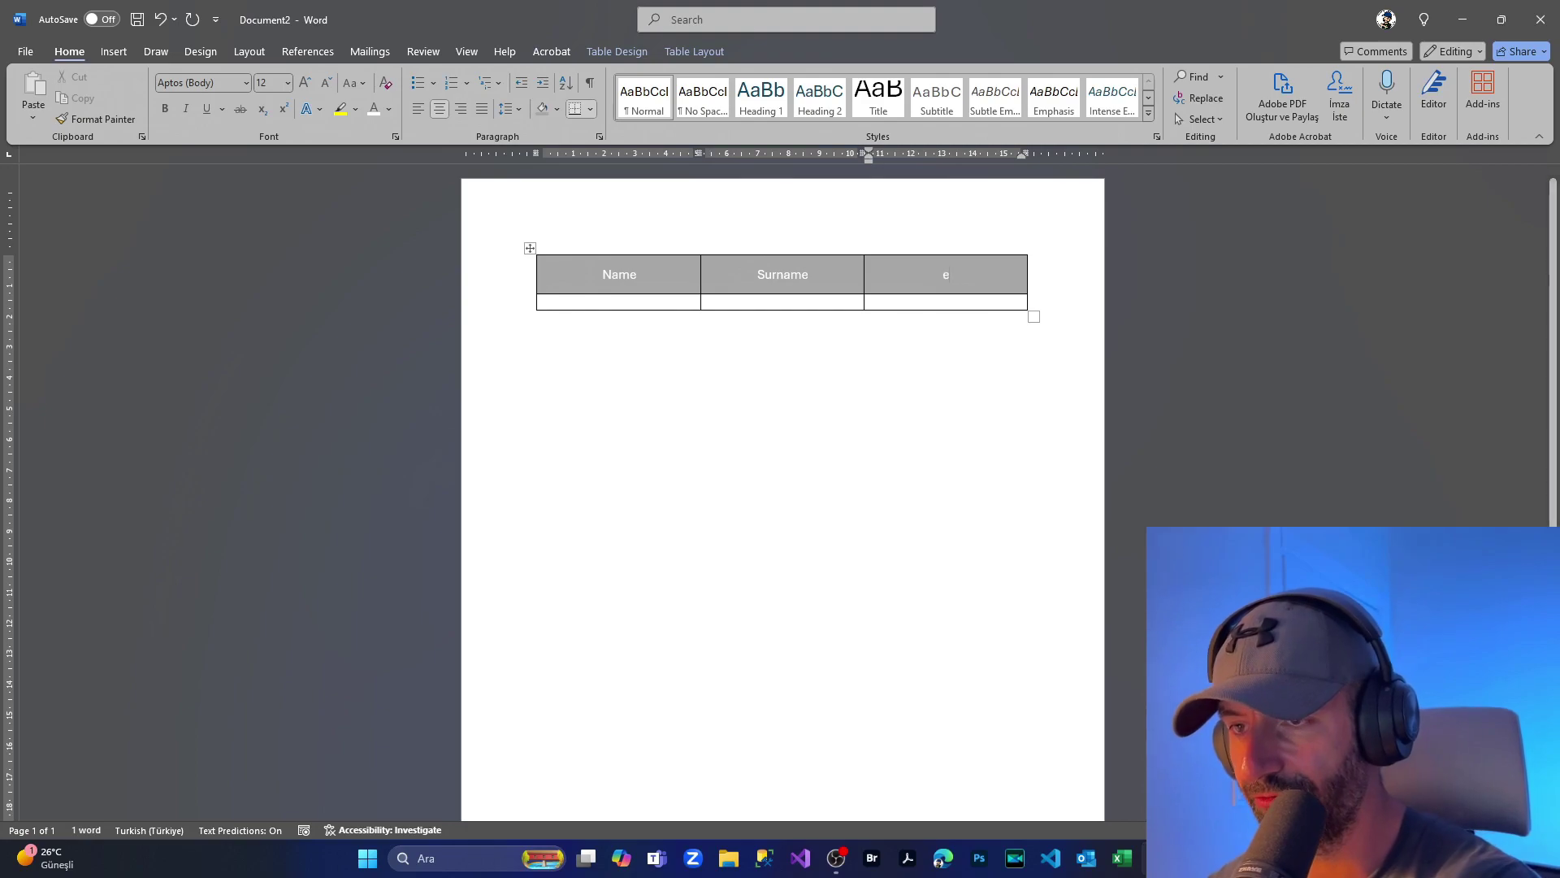
key(BackSpace)
text(Email)
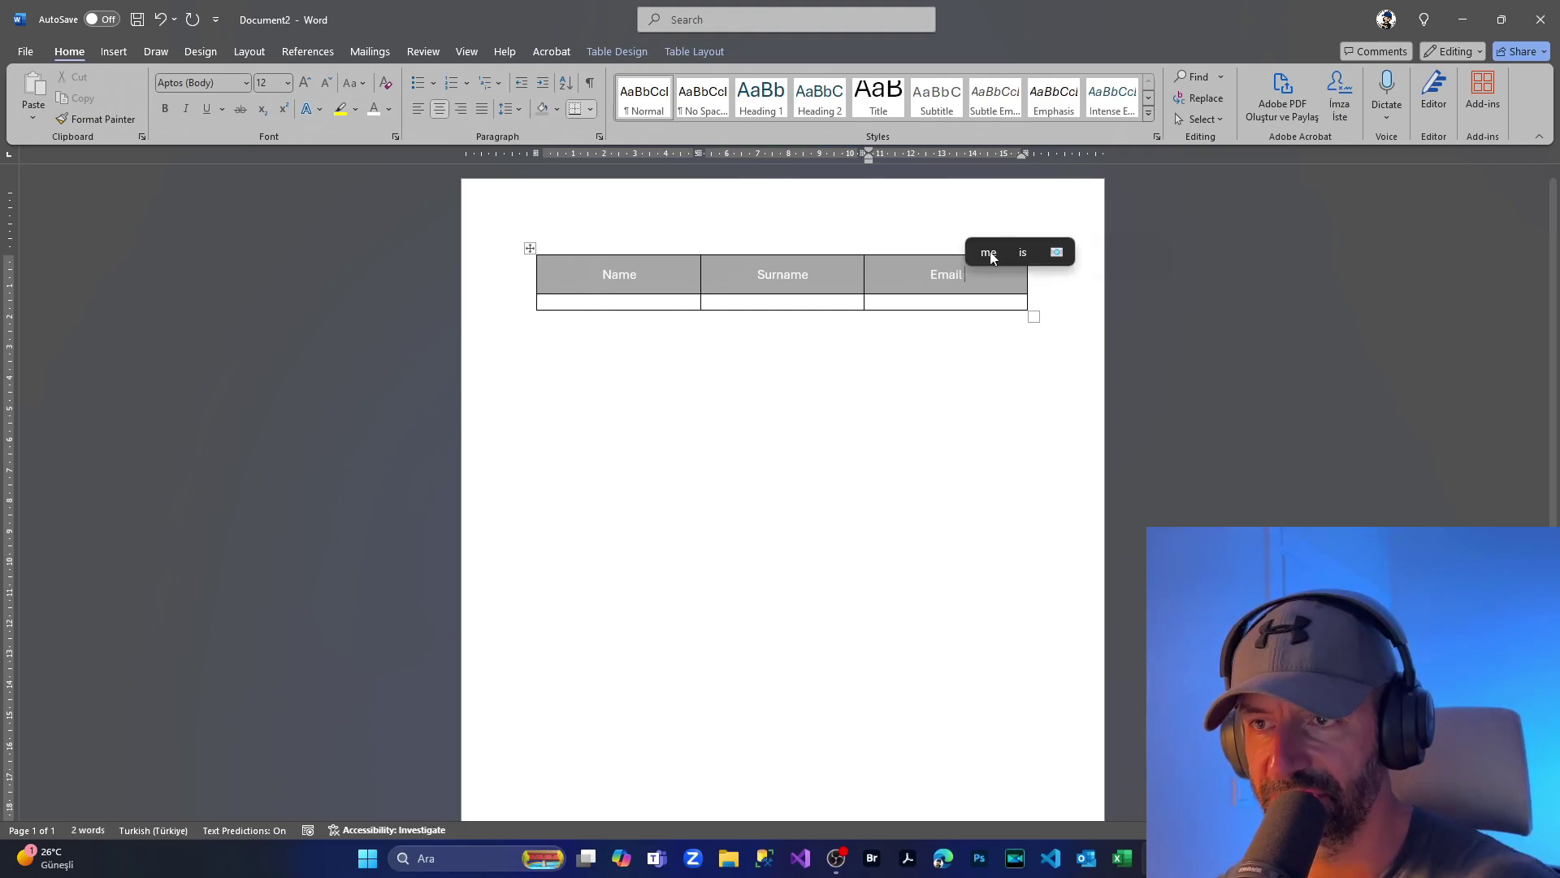
Step: Make the three headers 18 pt, bold and white
click(575, 270)
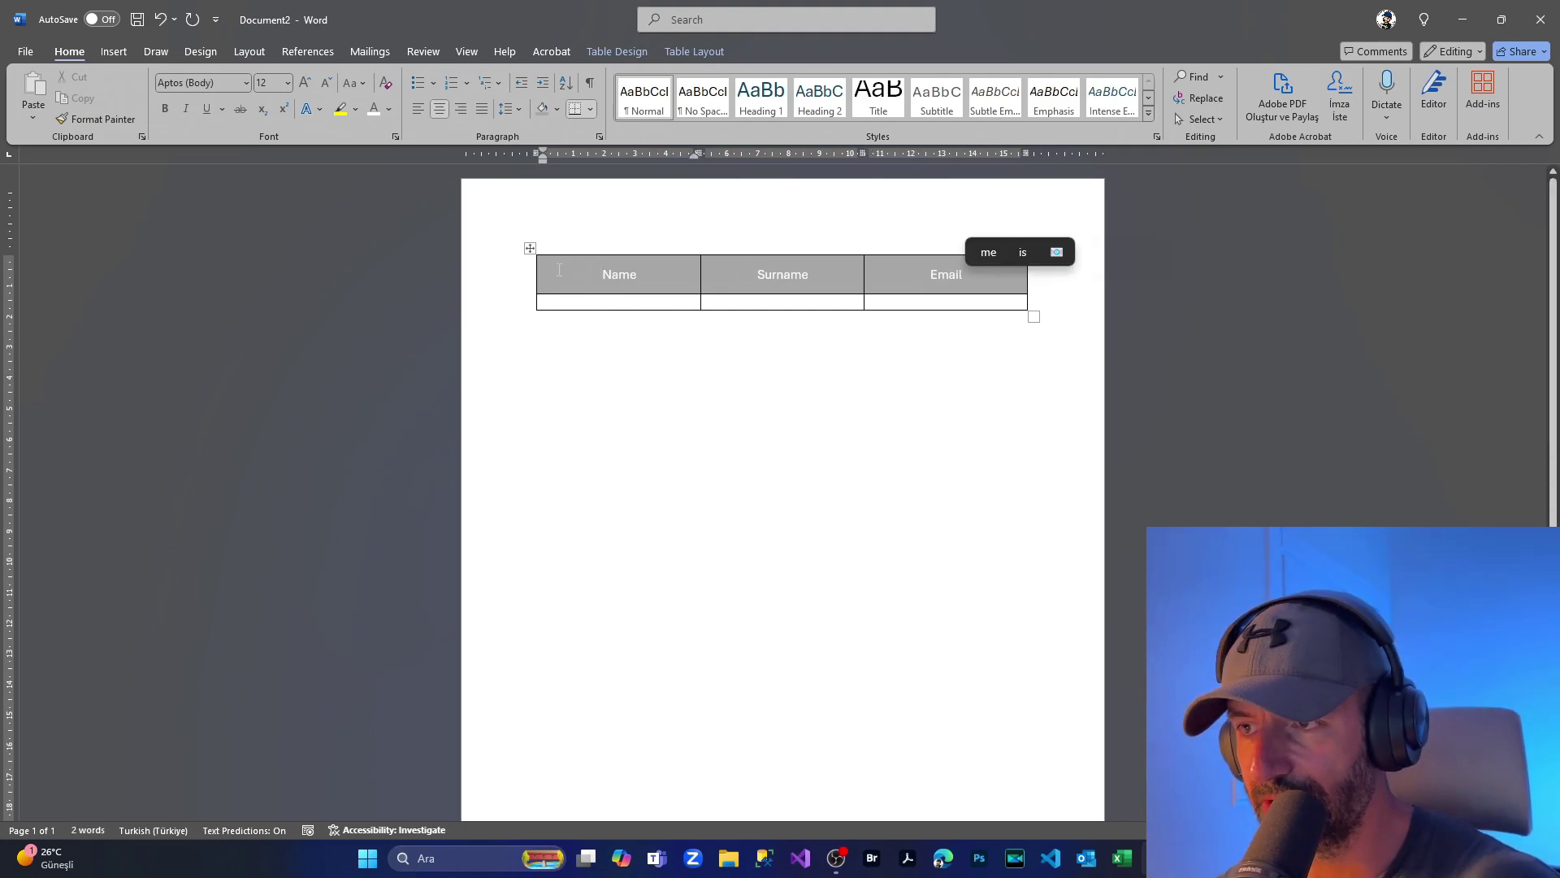
drag(559, 269, 1012, 278)
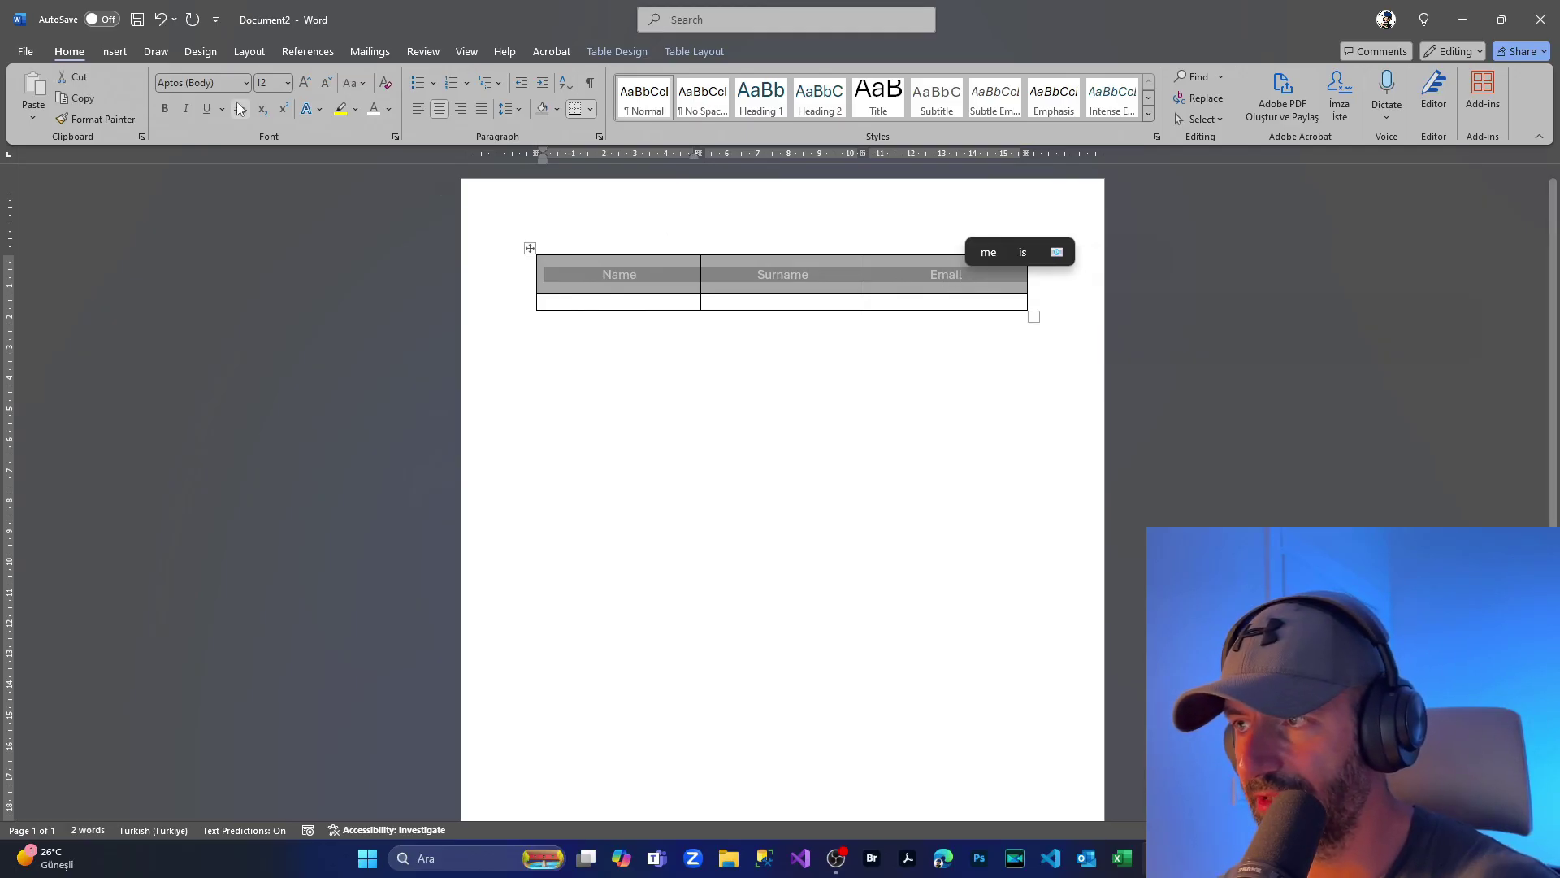
click(287, 82)
click(270, 236)
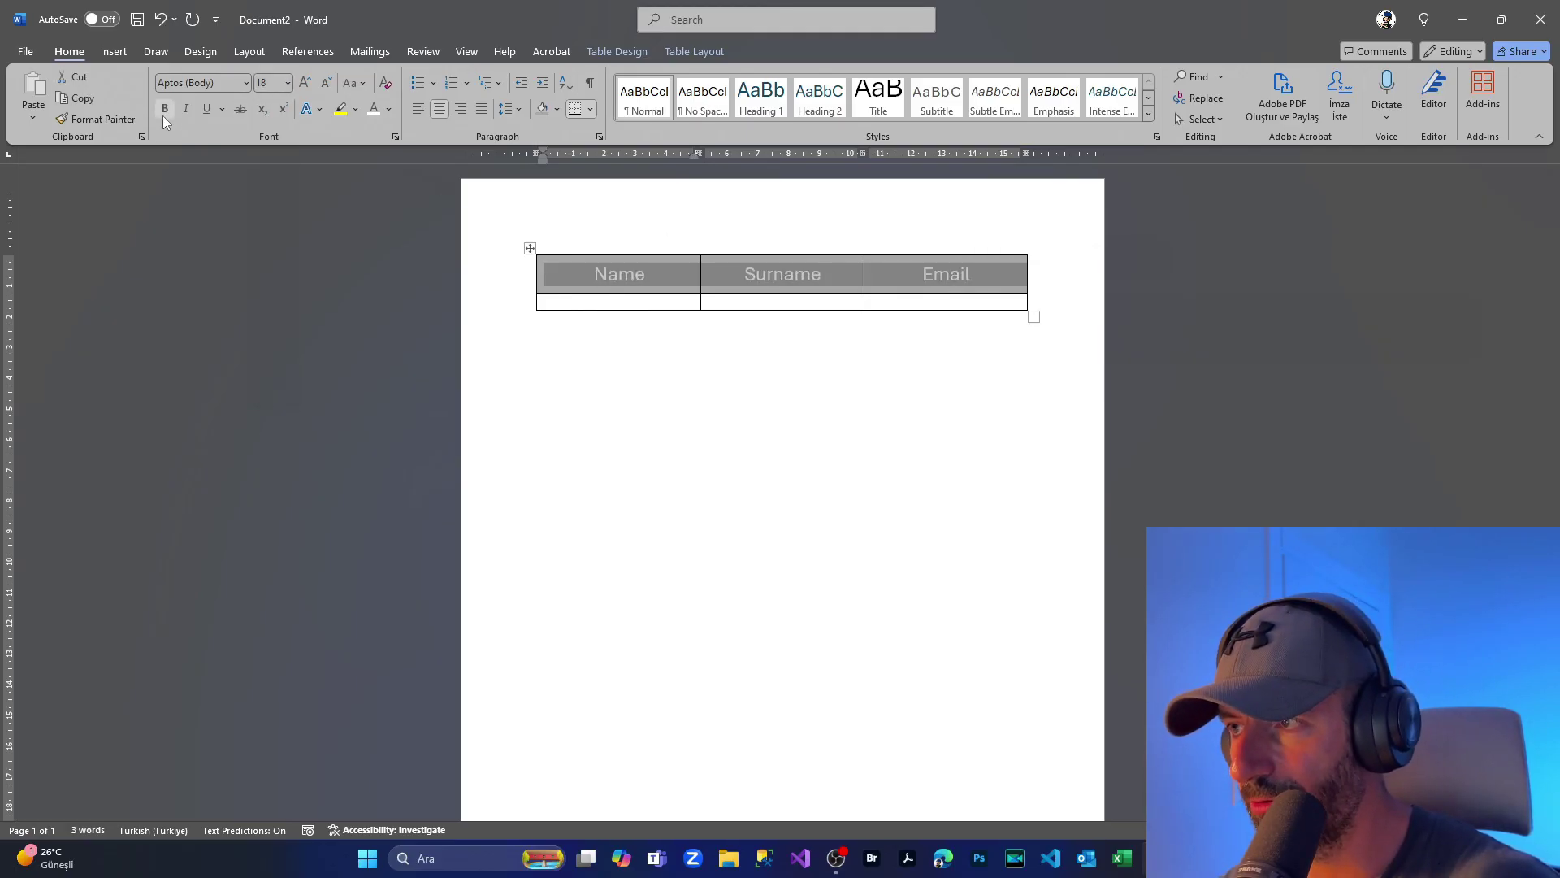
click(164, 109)
click(591, 274)
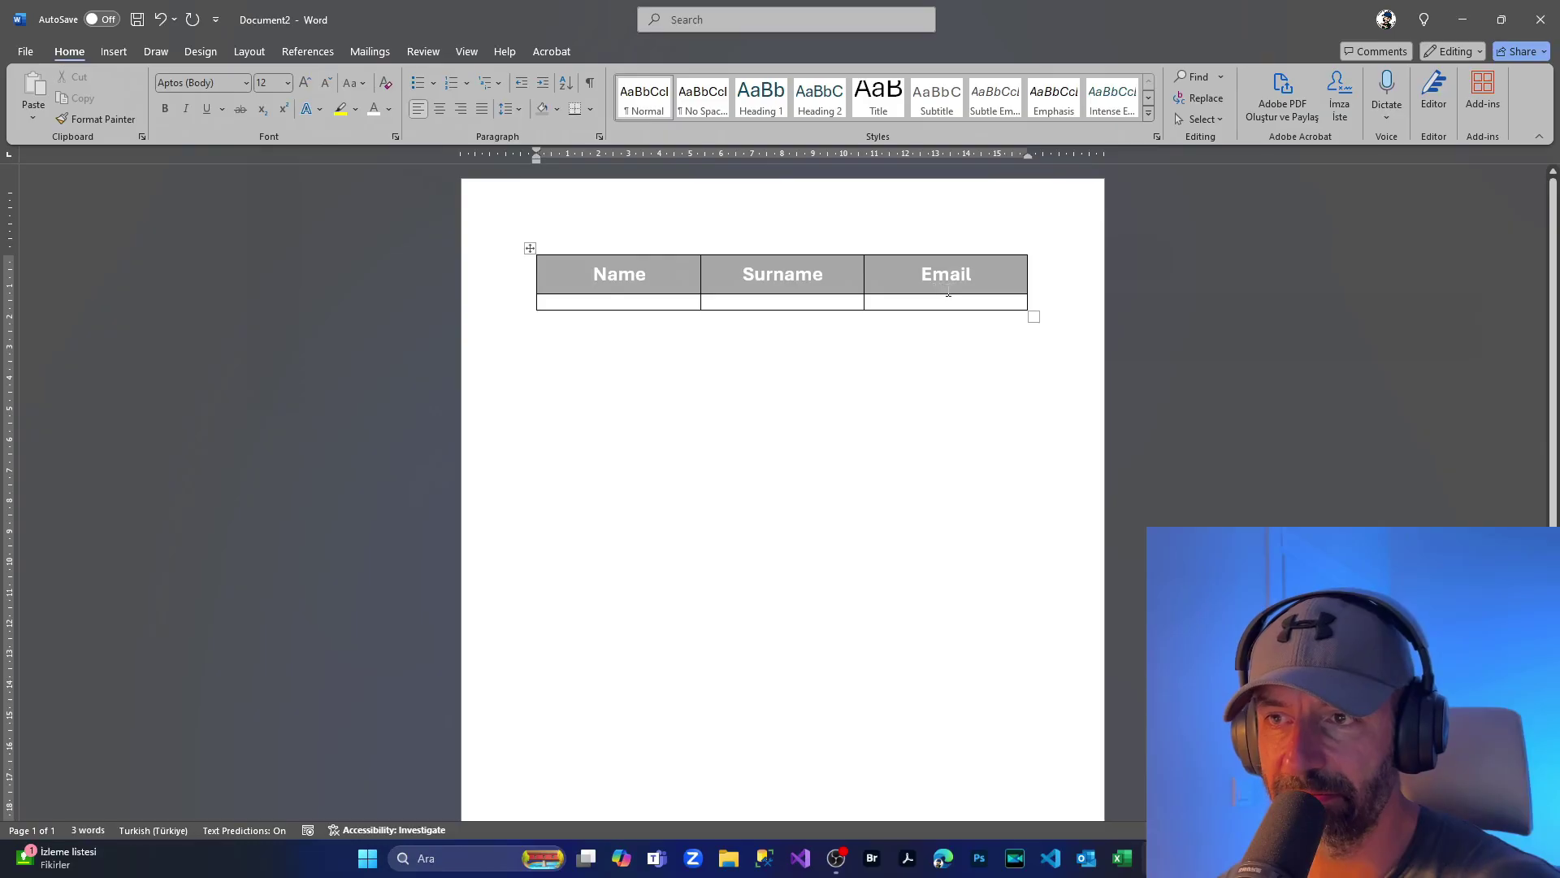
click(587, 303)
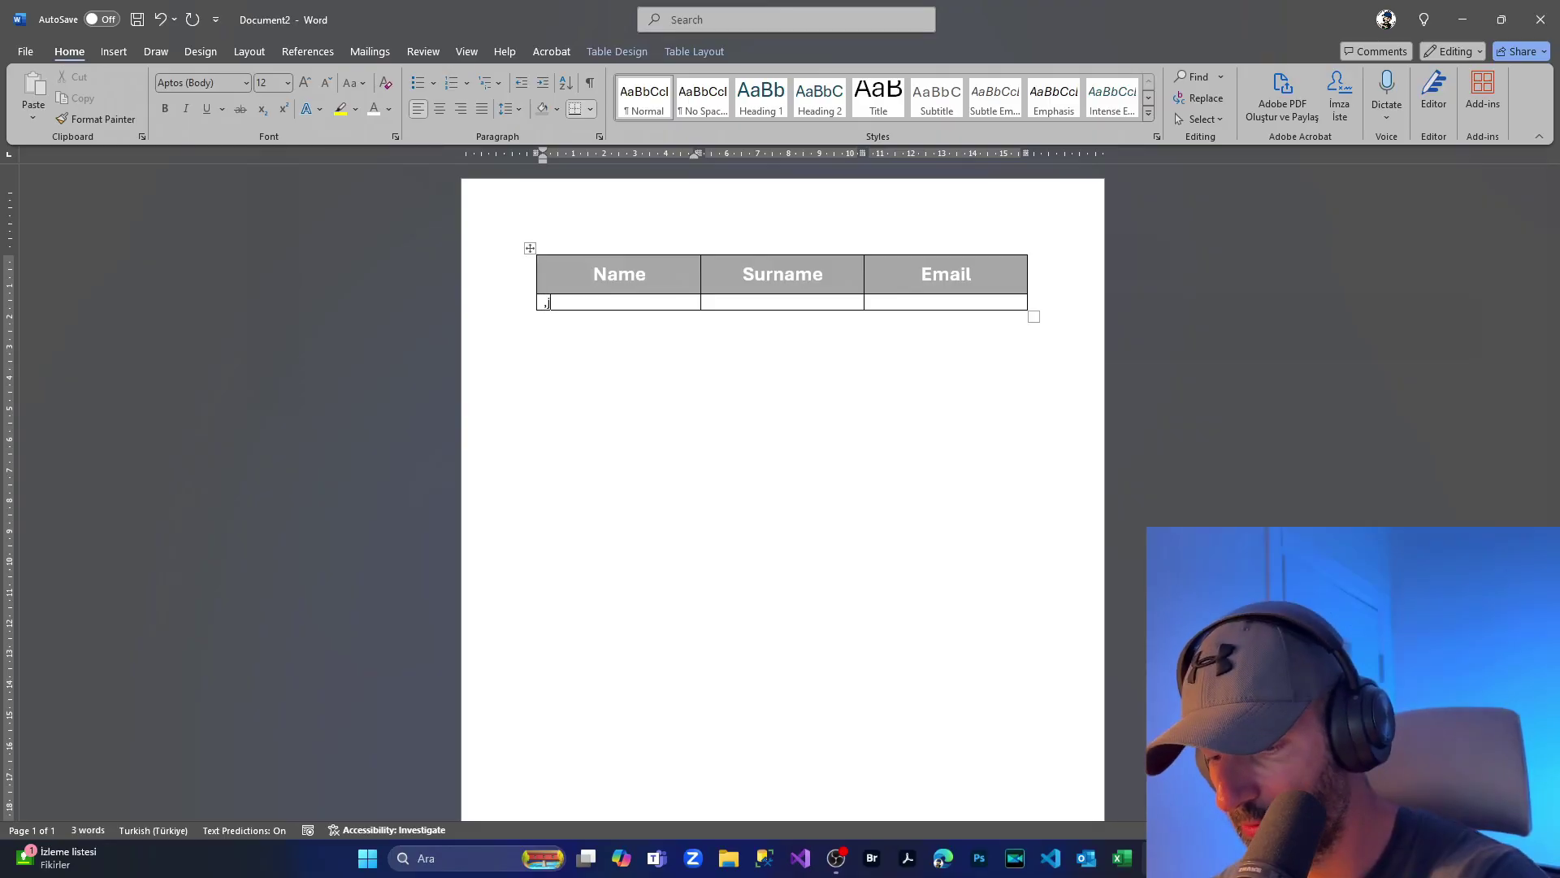
Step: Fill the first data row with a sample first name, surname and e-mail address, adding a row below
click(747, 309)
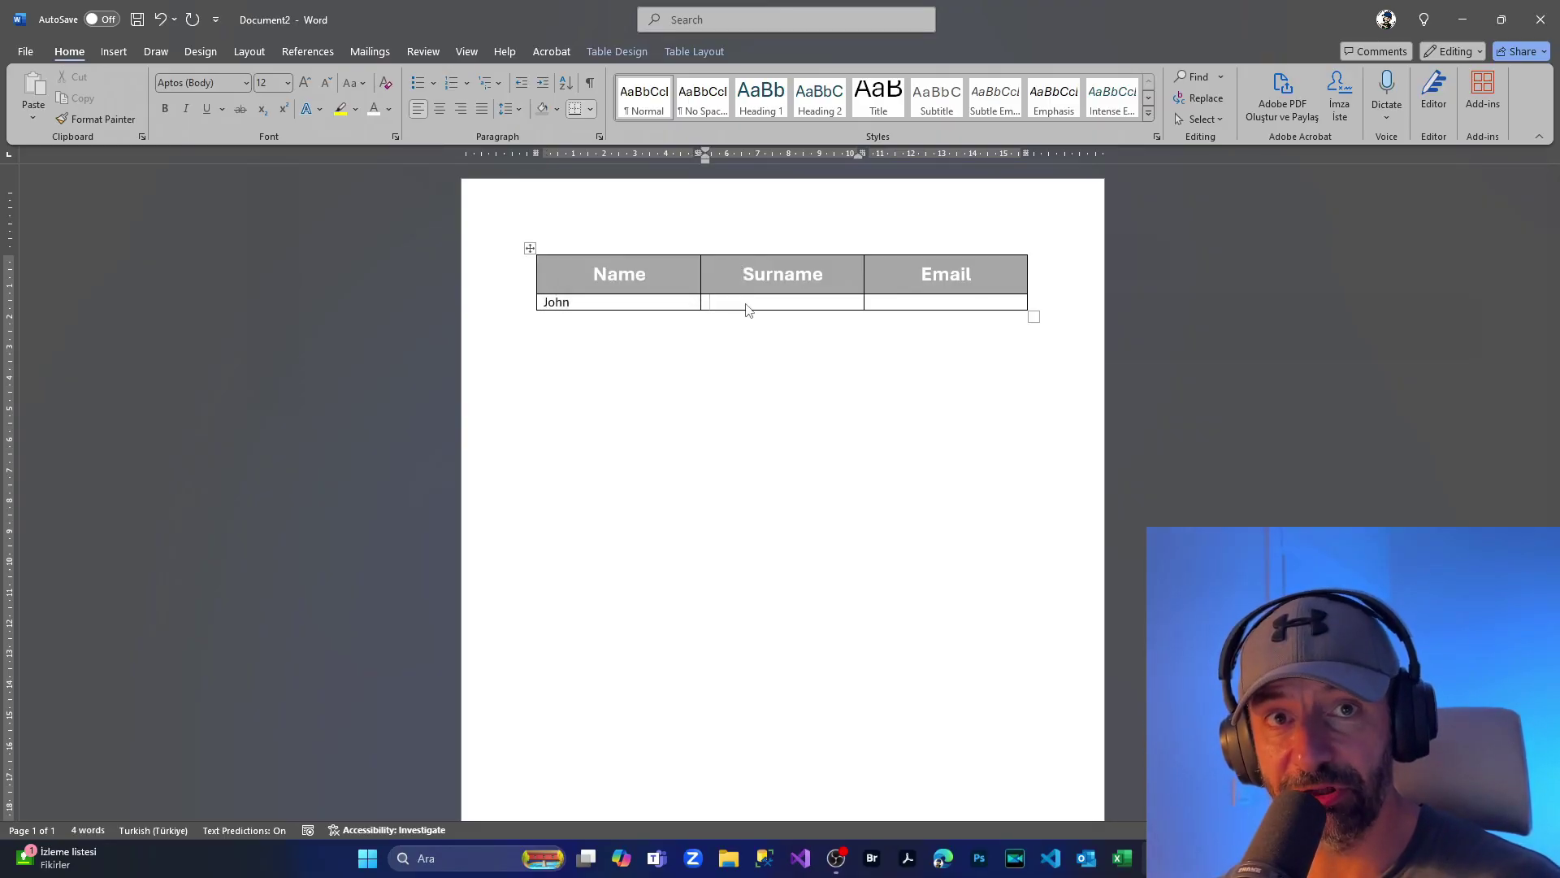
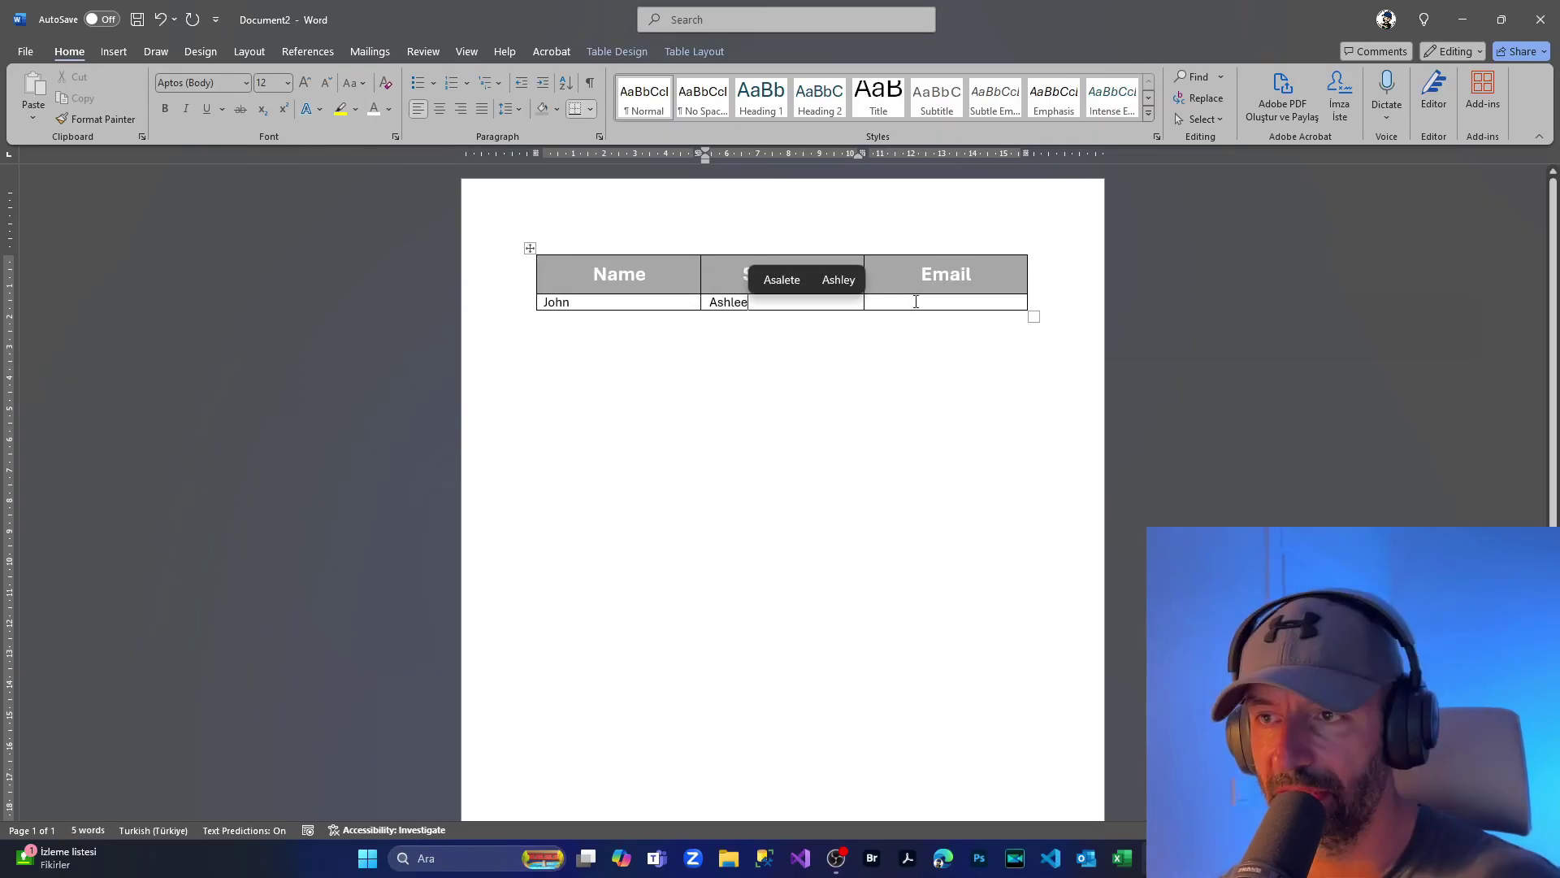
click(918, 300)
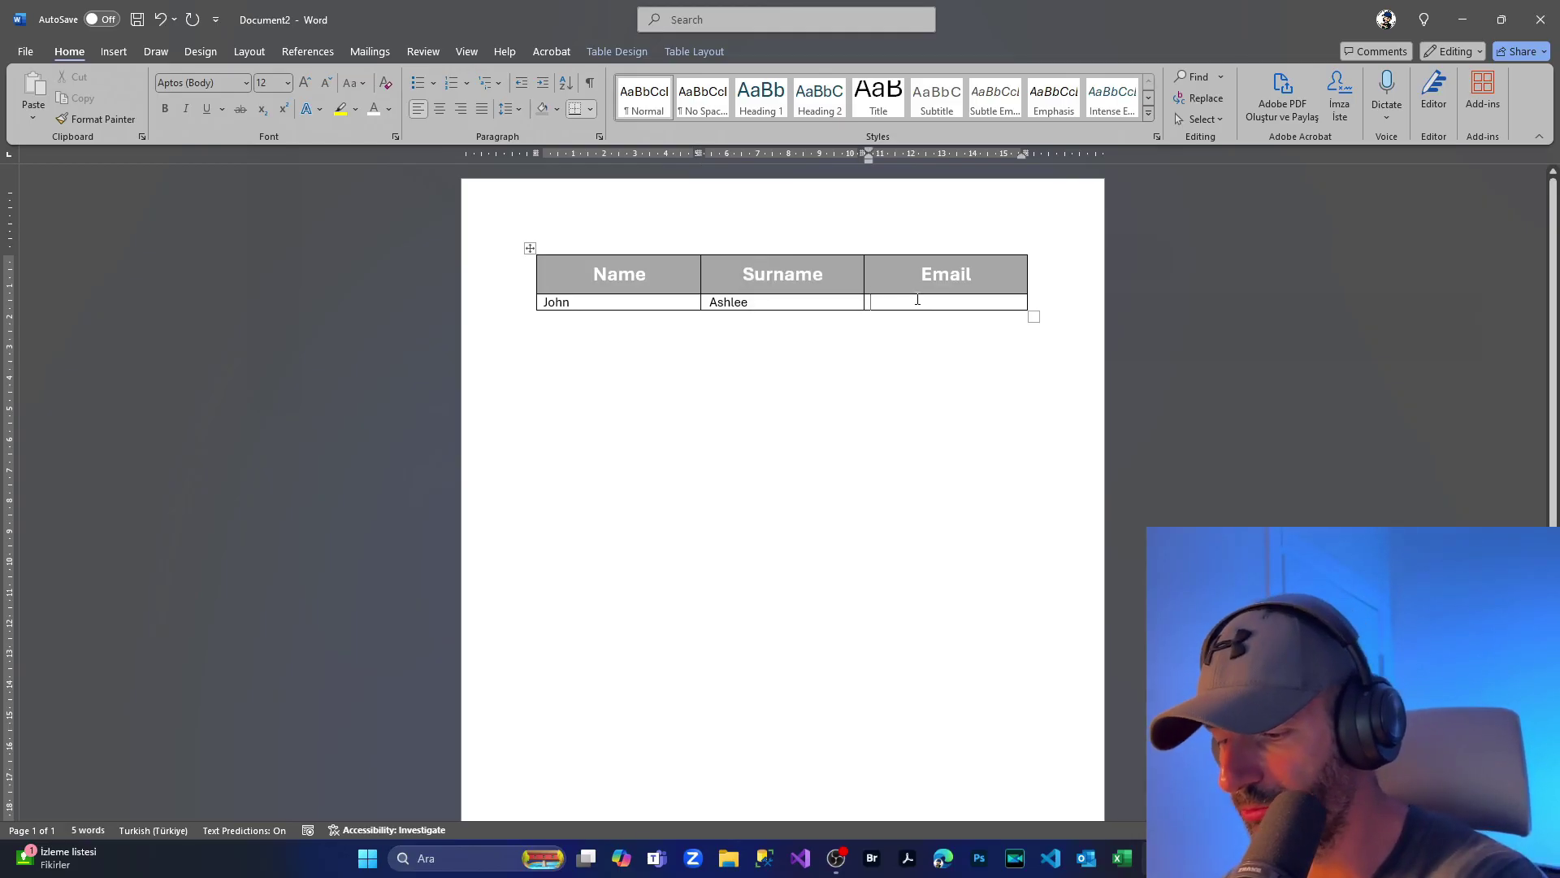
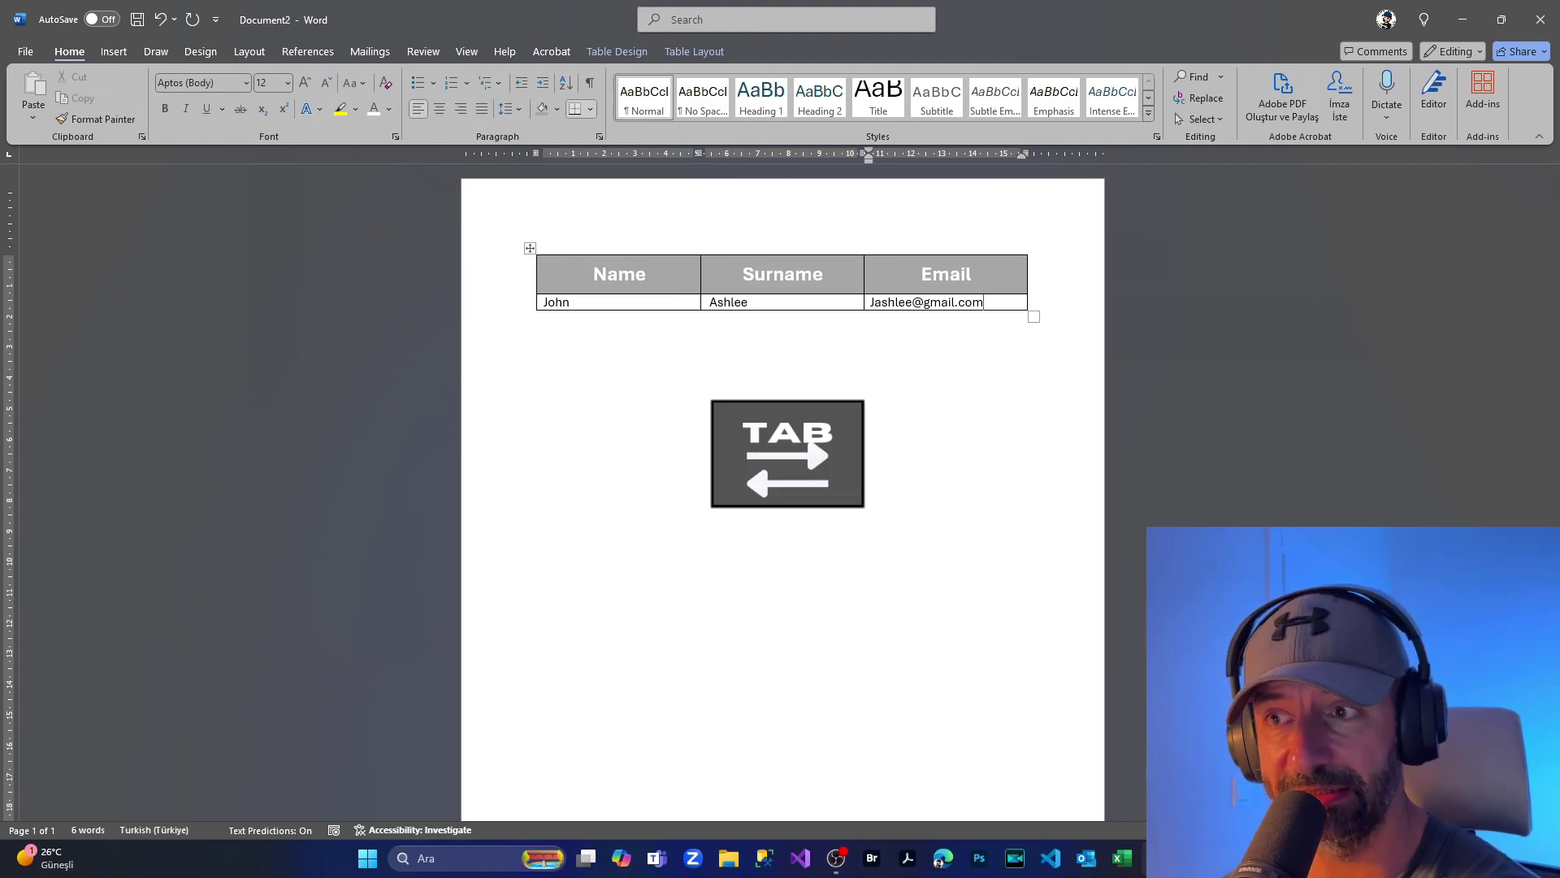
key(Tab)
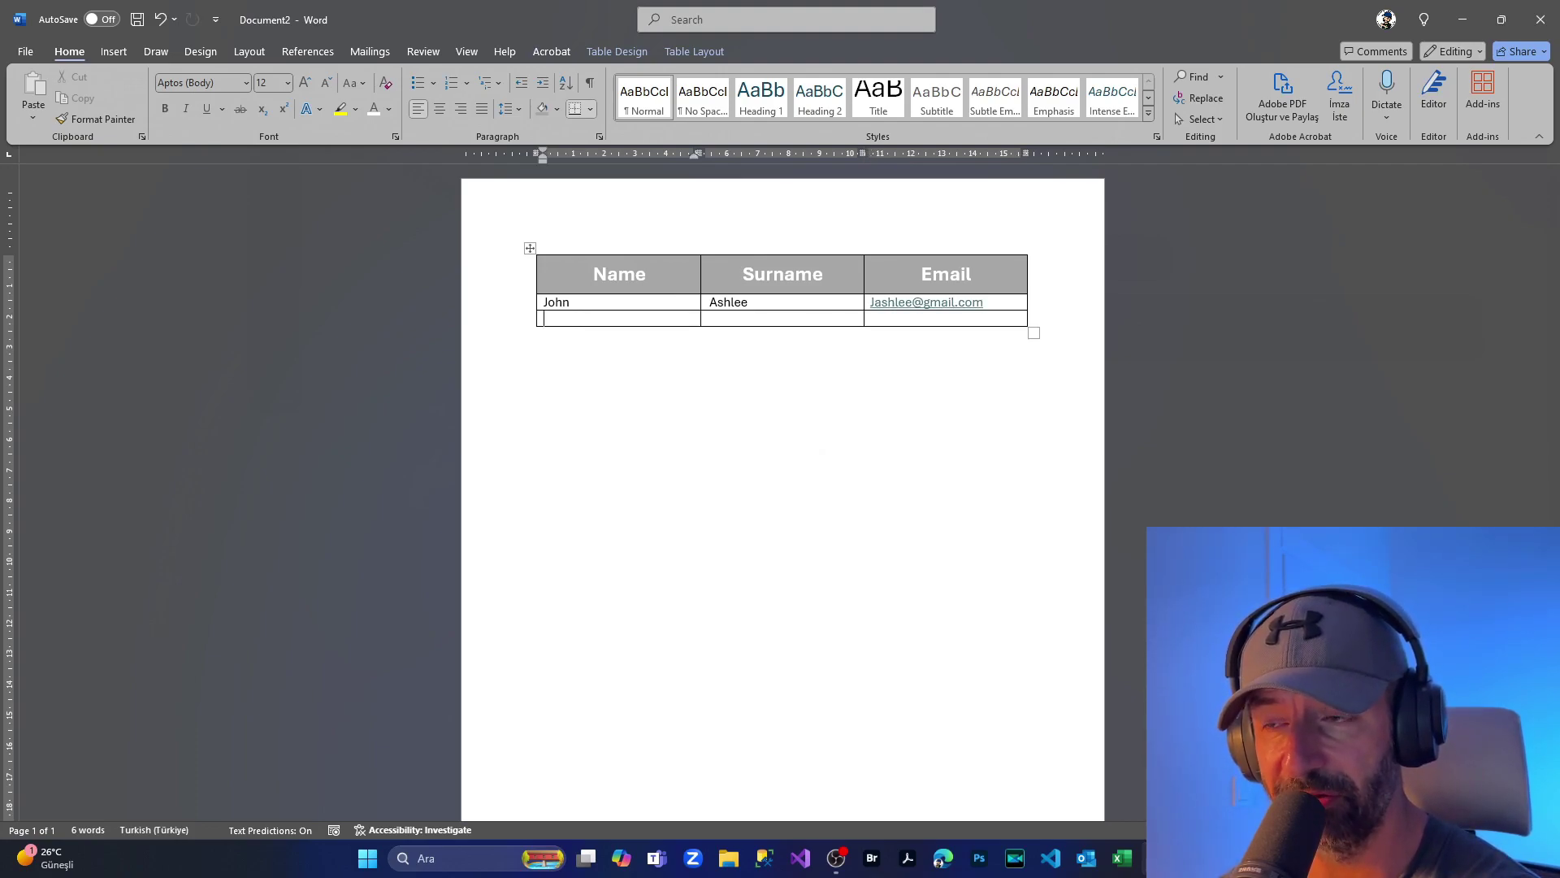
Step: Extend the table with about ten empty rows below the sample row
click(931, 321)
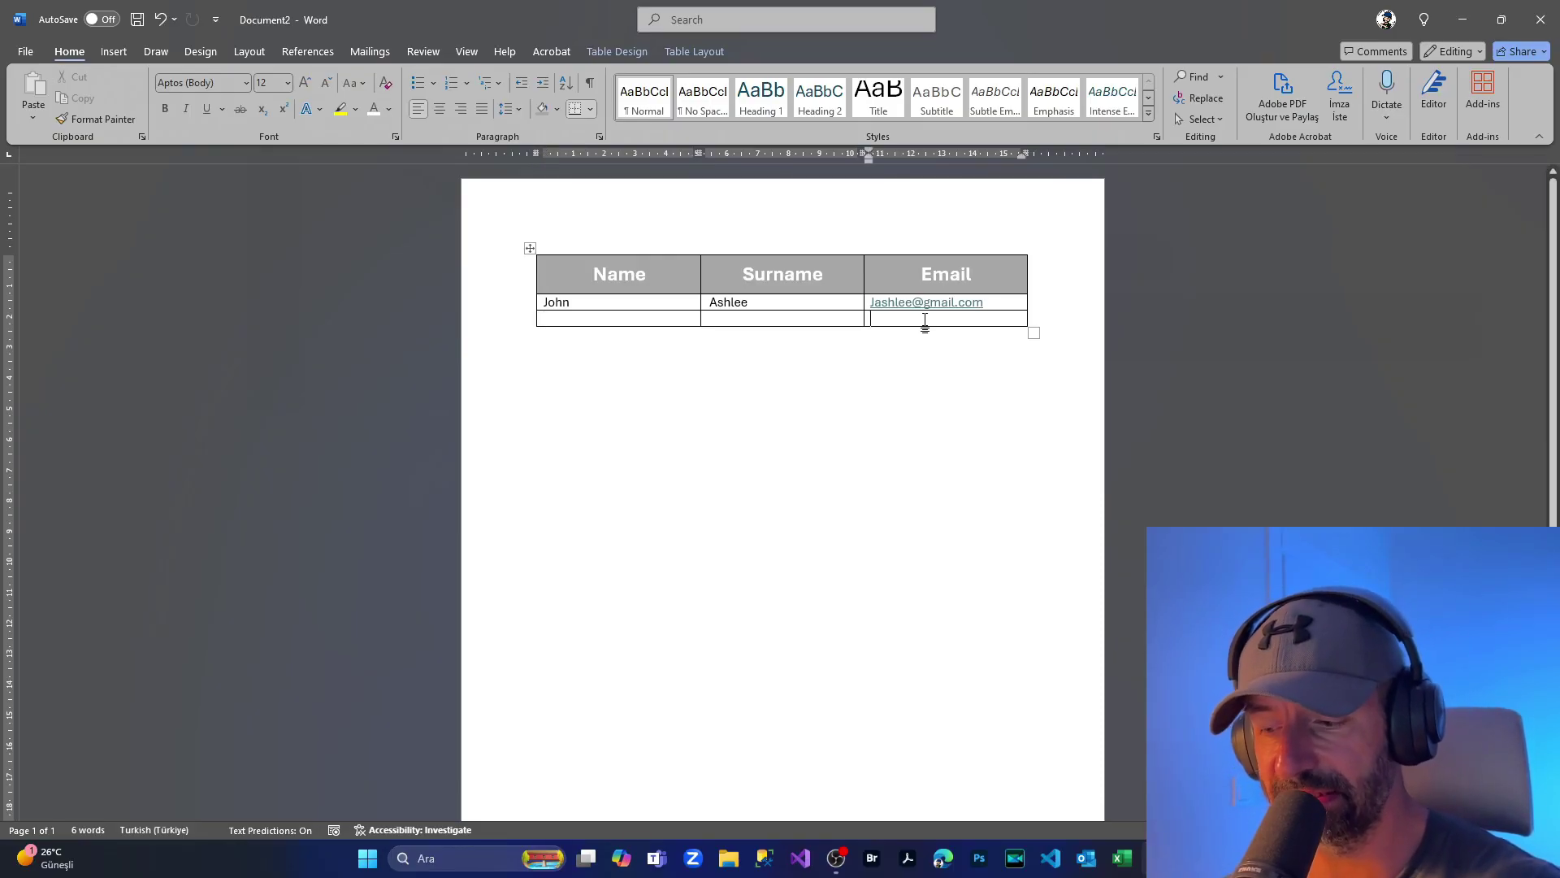
key(Tab)
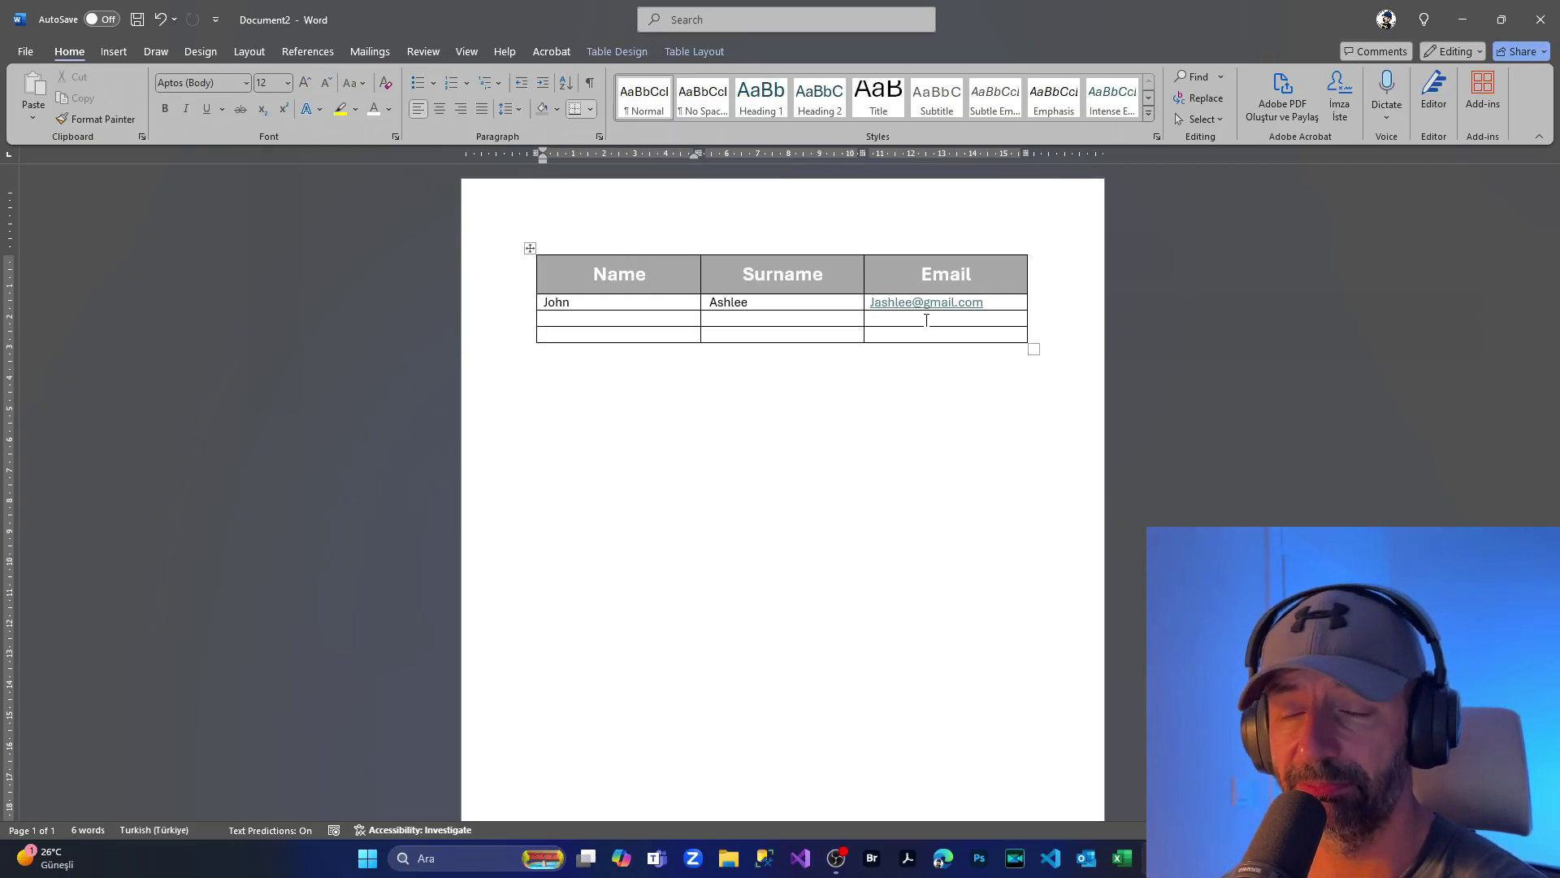
key(Tab)
key(Tab)
key(Tab)
key(Tab)
key(Tab)
key(Tab)
key(Tab)
key(Tab)
key(Tab)
key(Tab)
key(Tab)
key(Tab)
key(Tab)
key(Tab)
key(Tab)
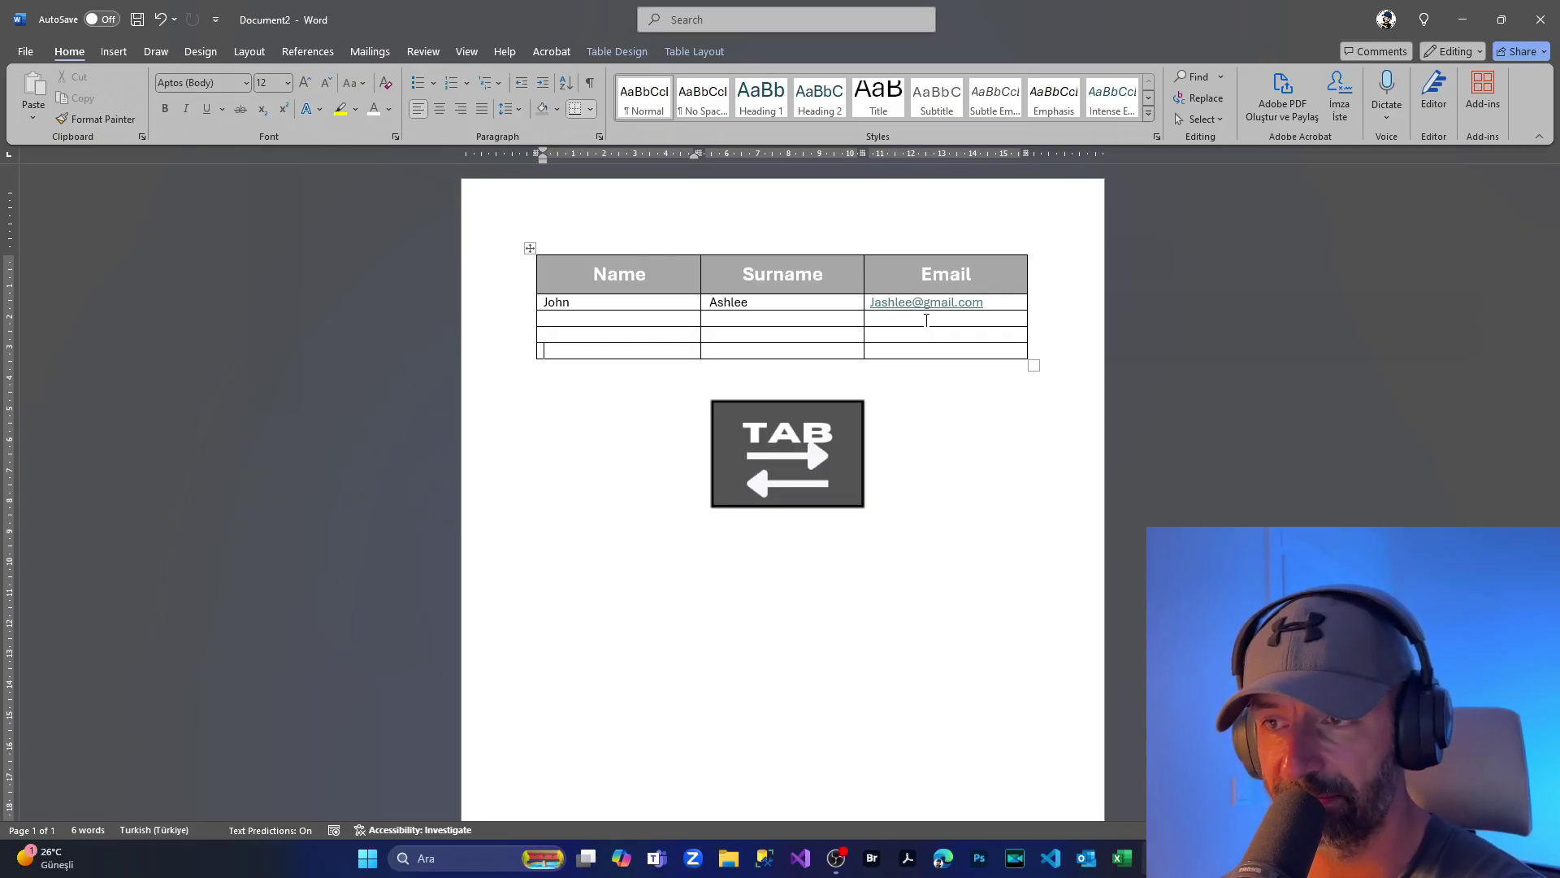
key(Tab)
key(Tab)
key(Tab)
key(Tab)
key(Tab)
key(Tab)
key(Tab)
key(Tab)
key(Tab)
key(Tab)
key(Tab)
key(Tab)
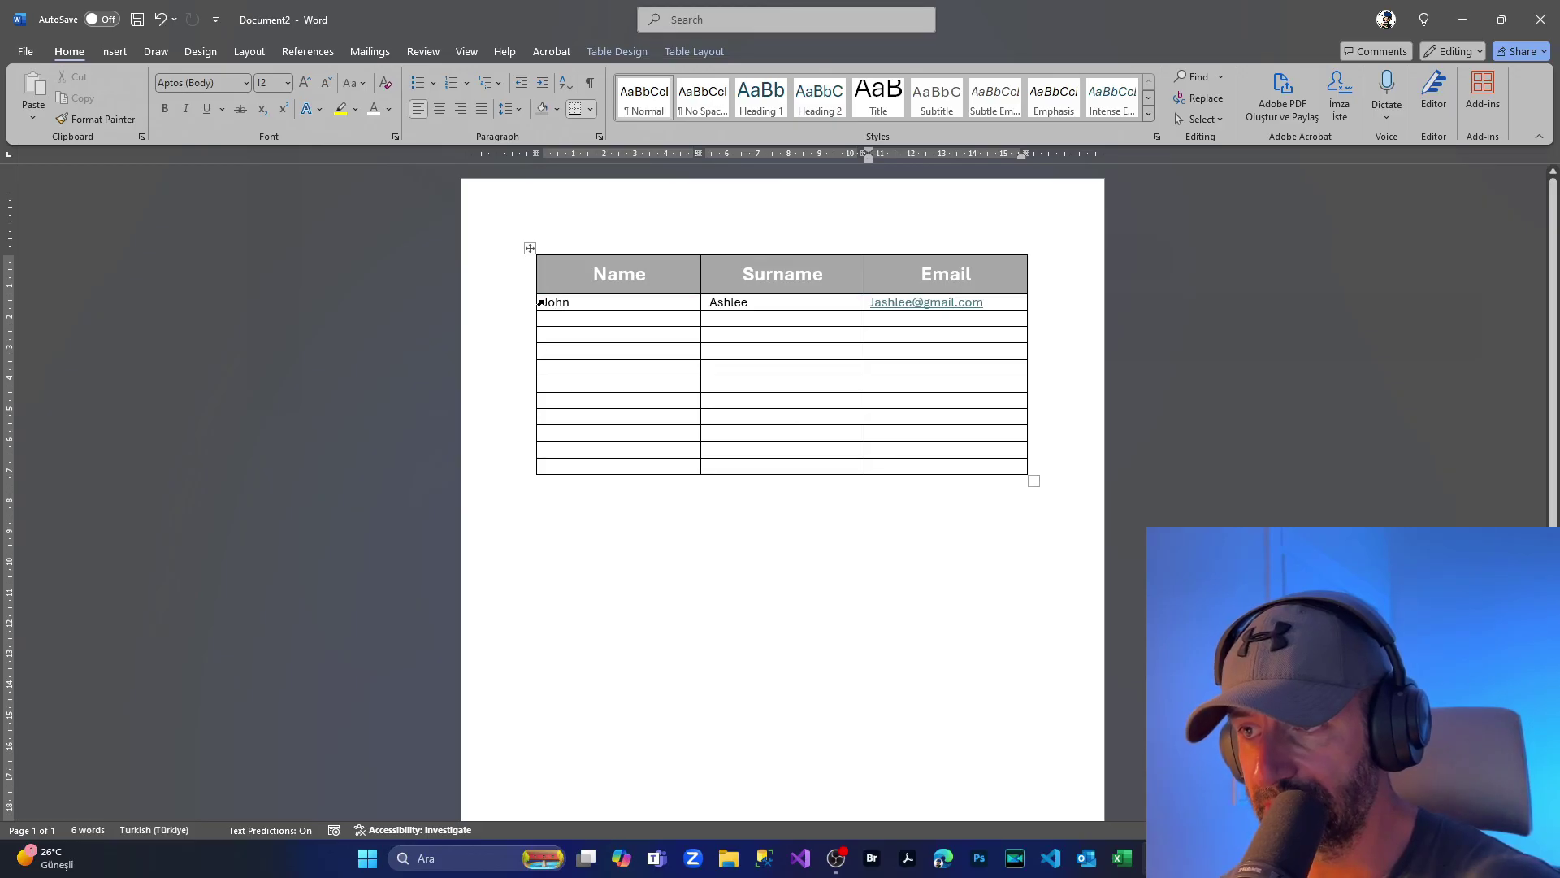
drag(539, 303, 1001, 467)
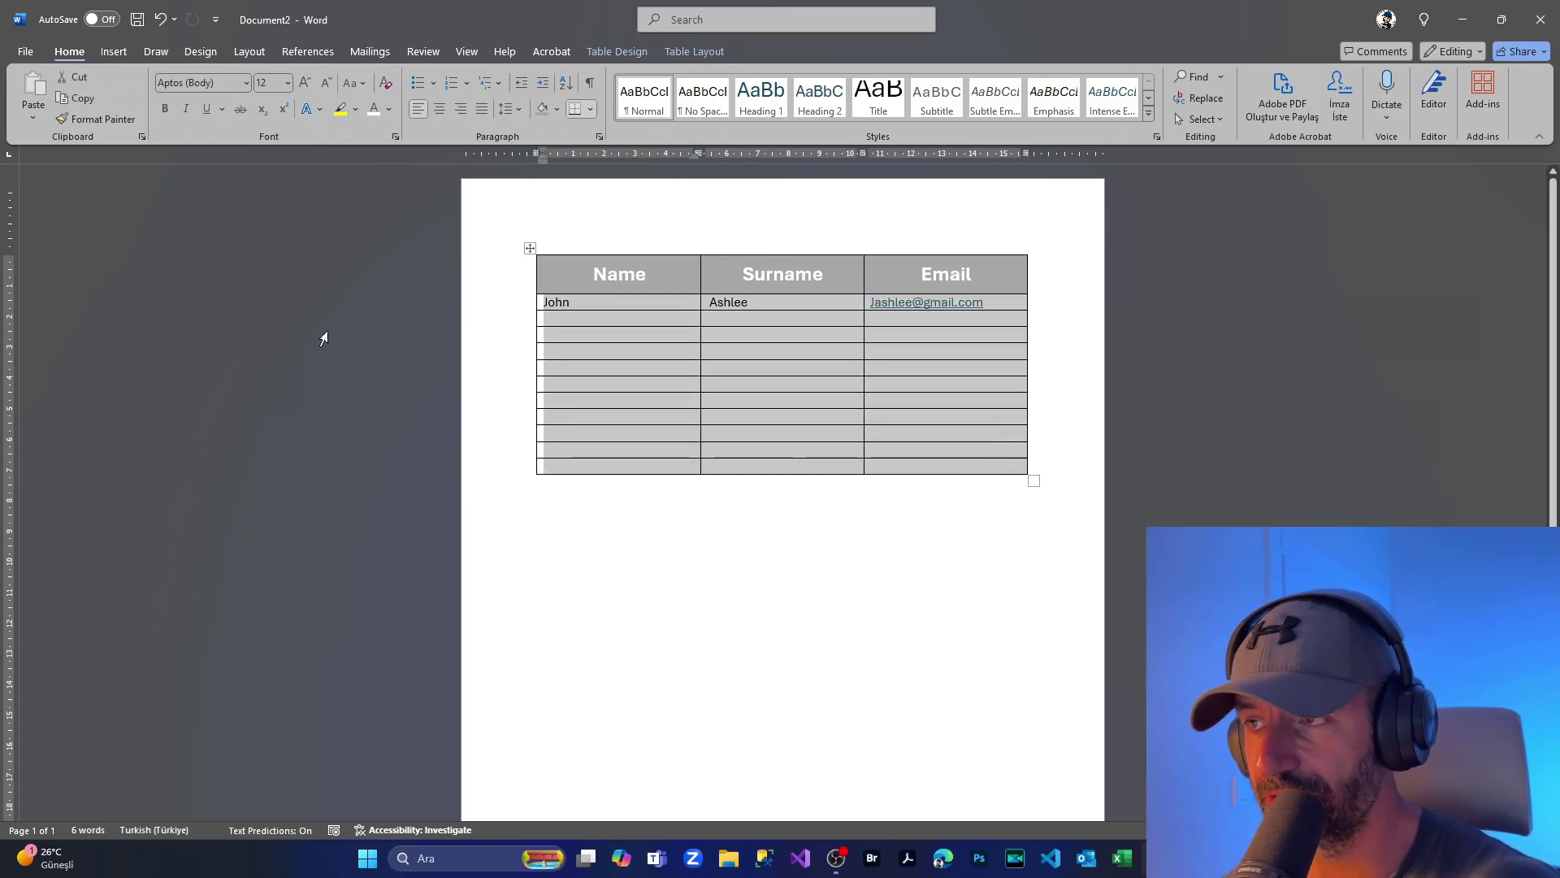
Step: Make all body-row text 16 pt and centred in its cells
click(288, 83)
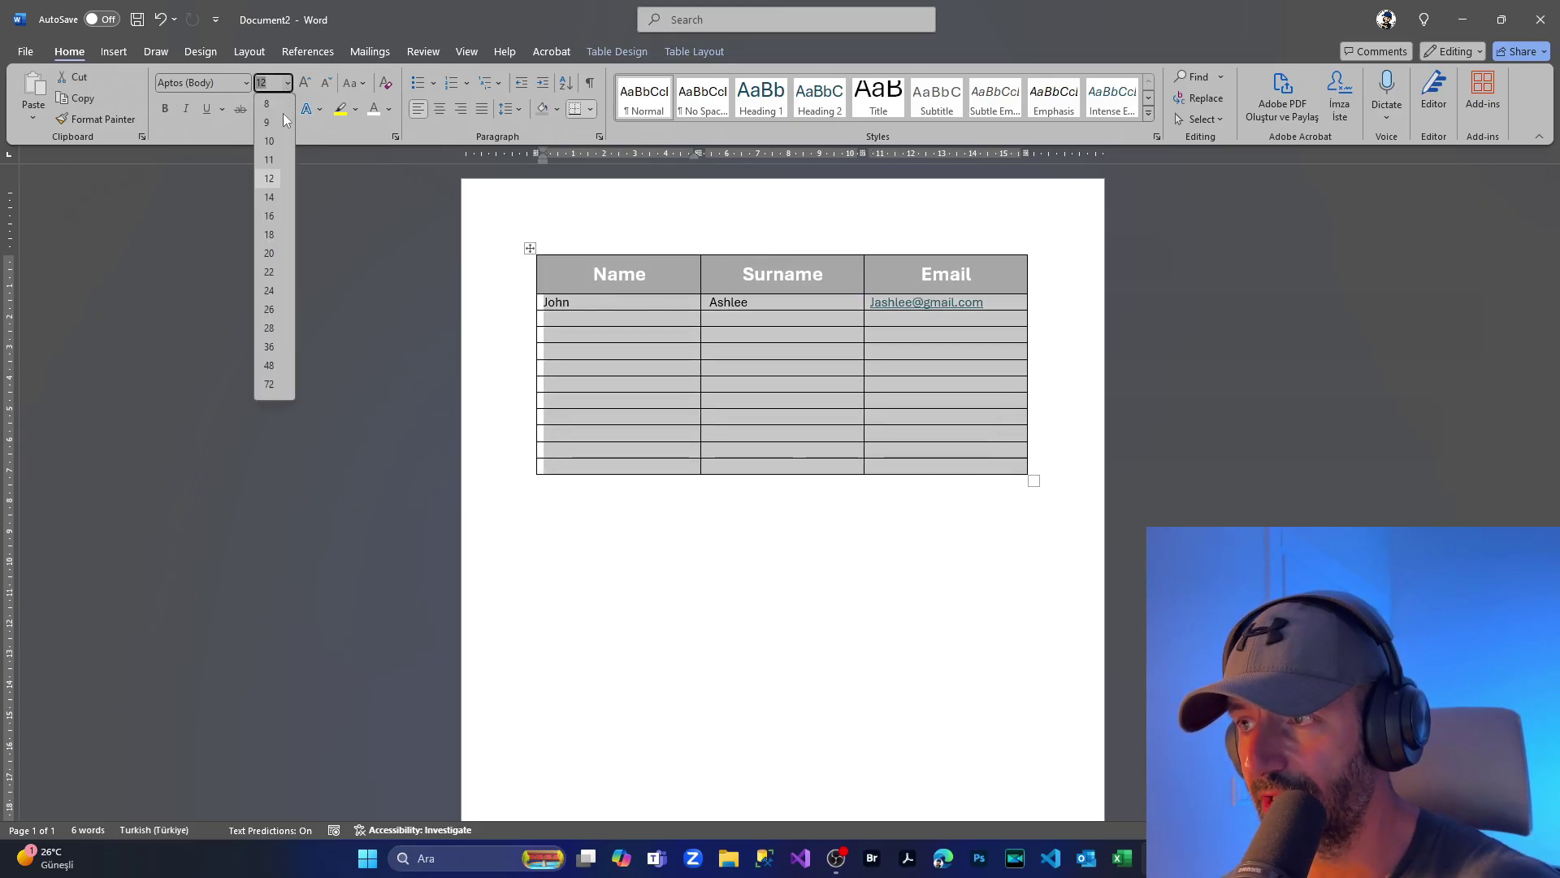
click(269, 216)
click(443, 106)
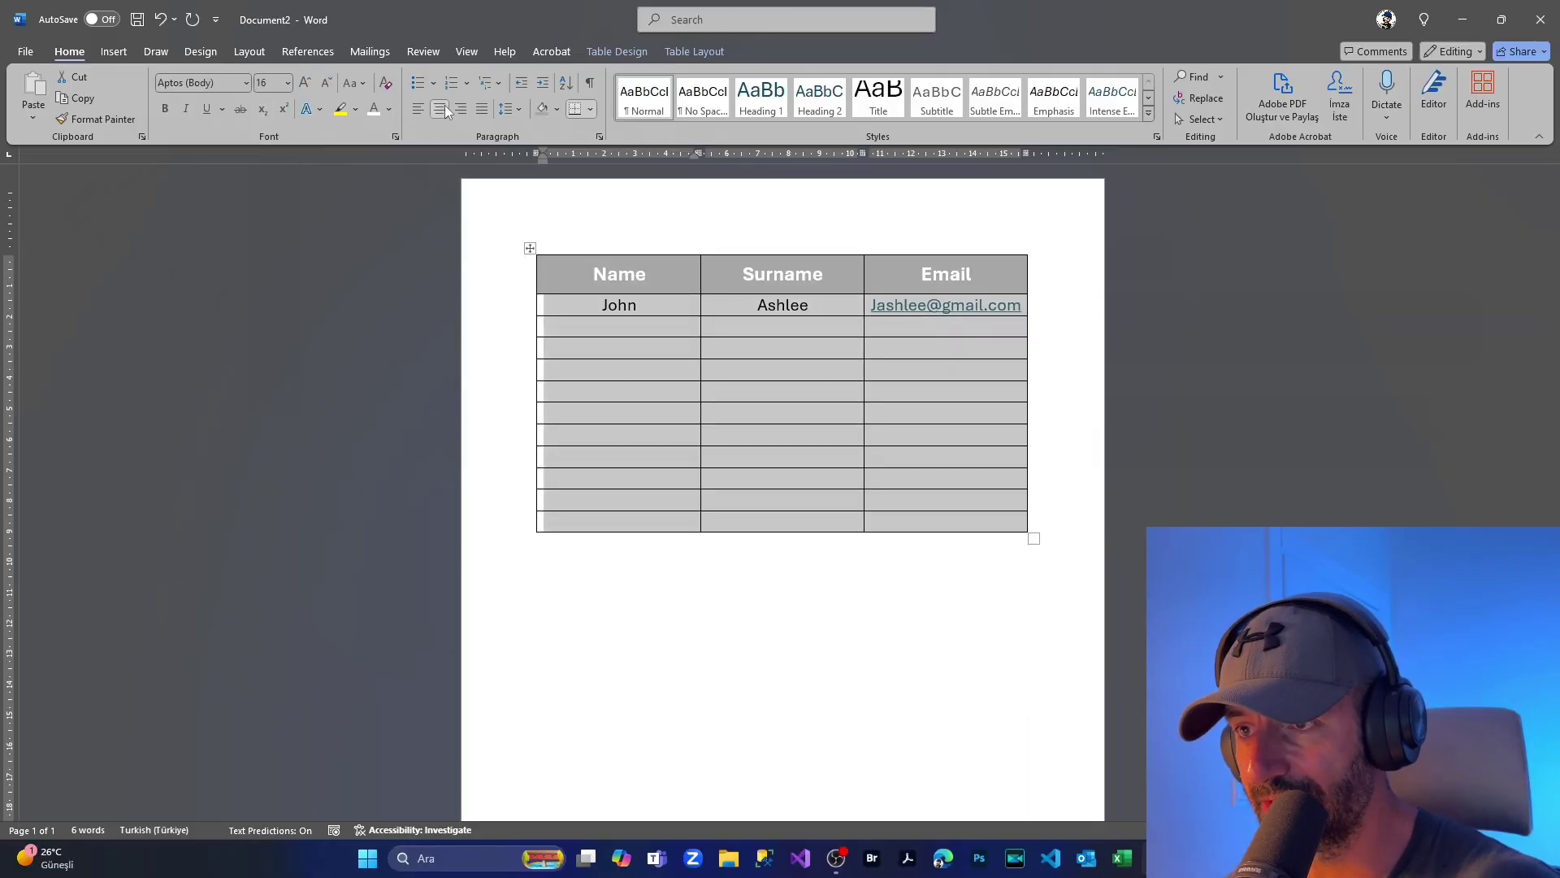
click(624, 330)
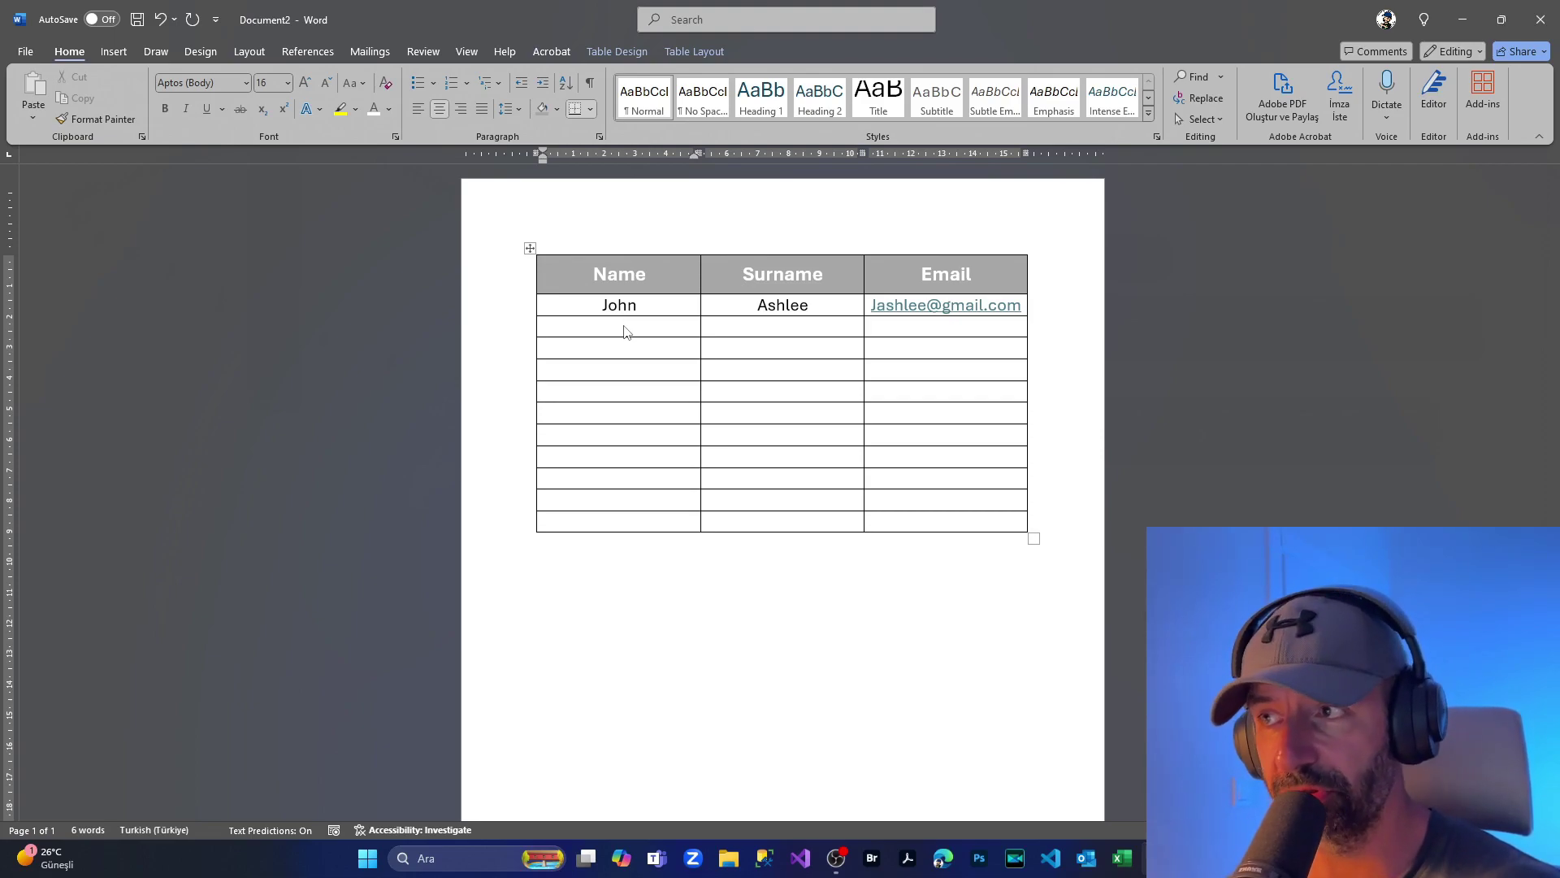
Step: Switch the page orientation to Landscape via Layout > Orientation
click(245, 53)
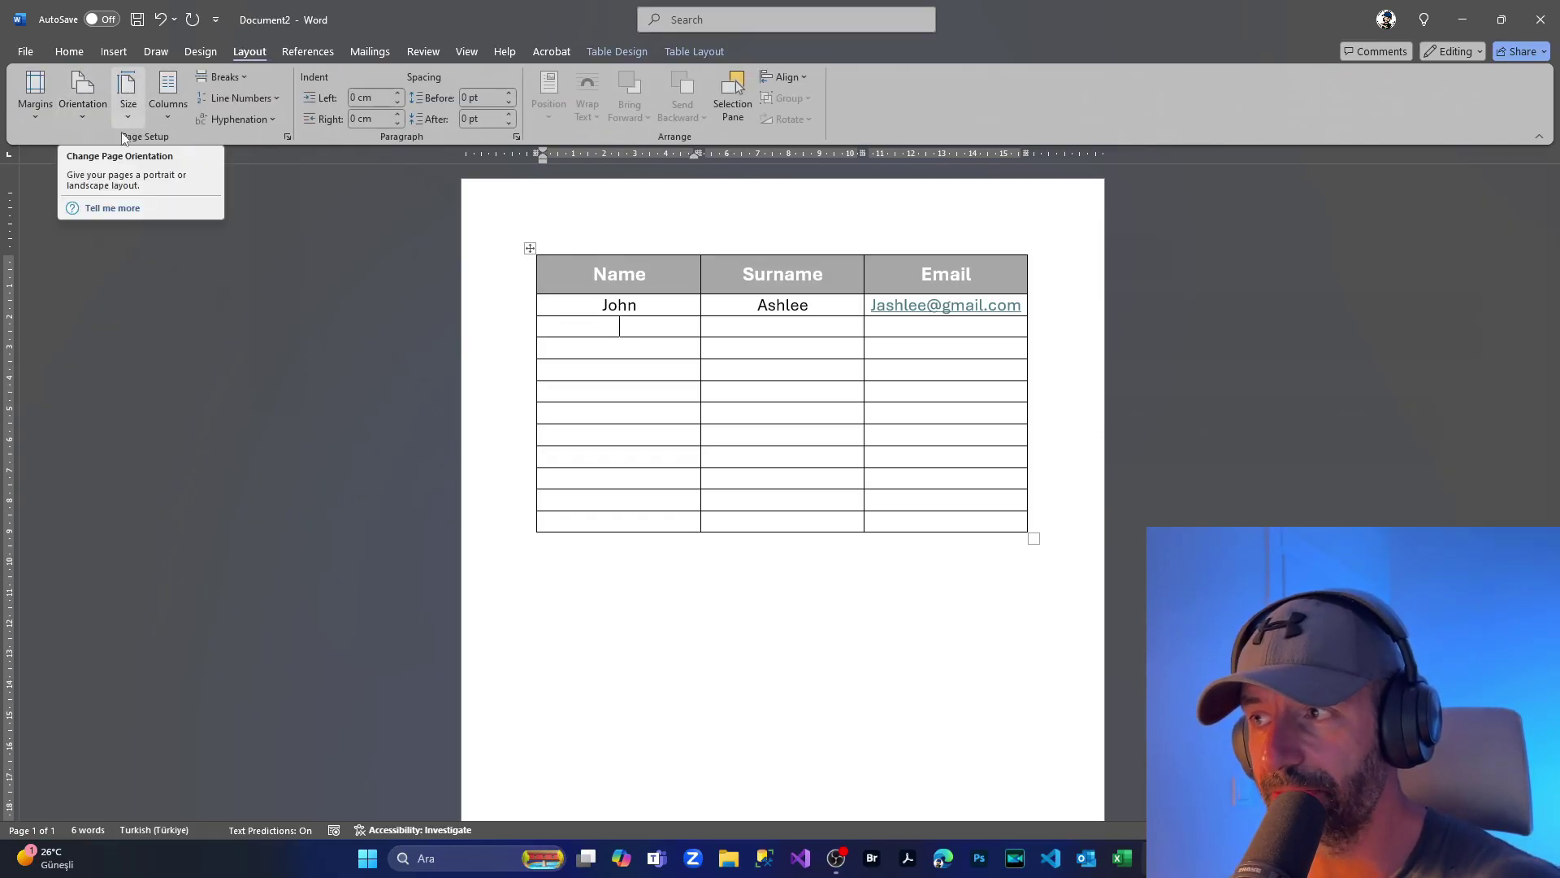
click(86, 94)
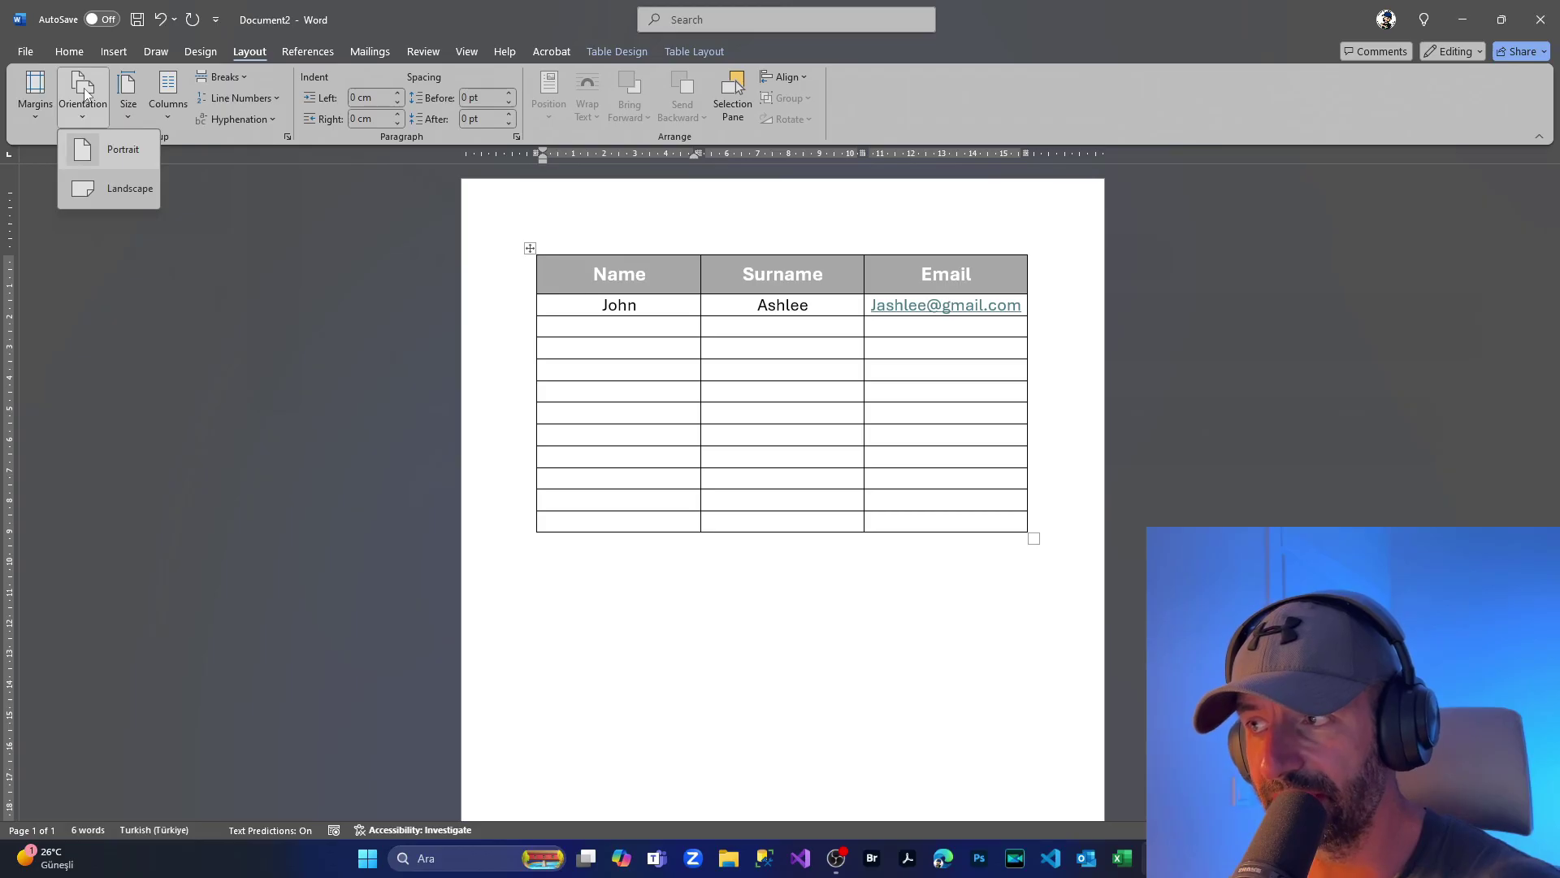
click(119, 192)
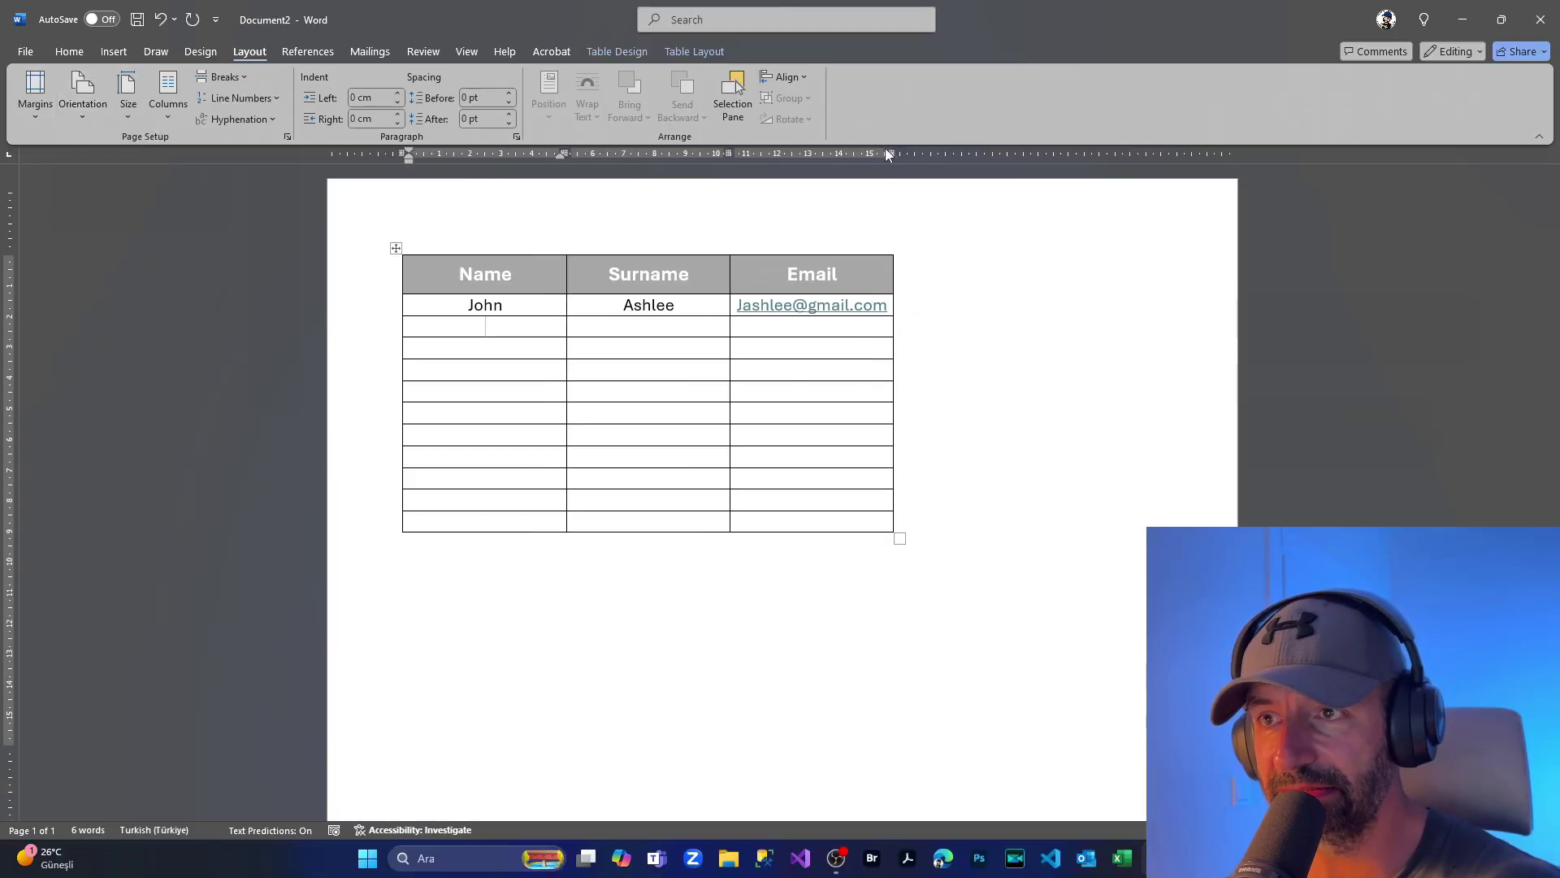
Step: Drag the Name/Surname/Email table by its move handle into the page's top-left corner
click(1069, 326)
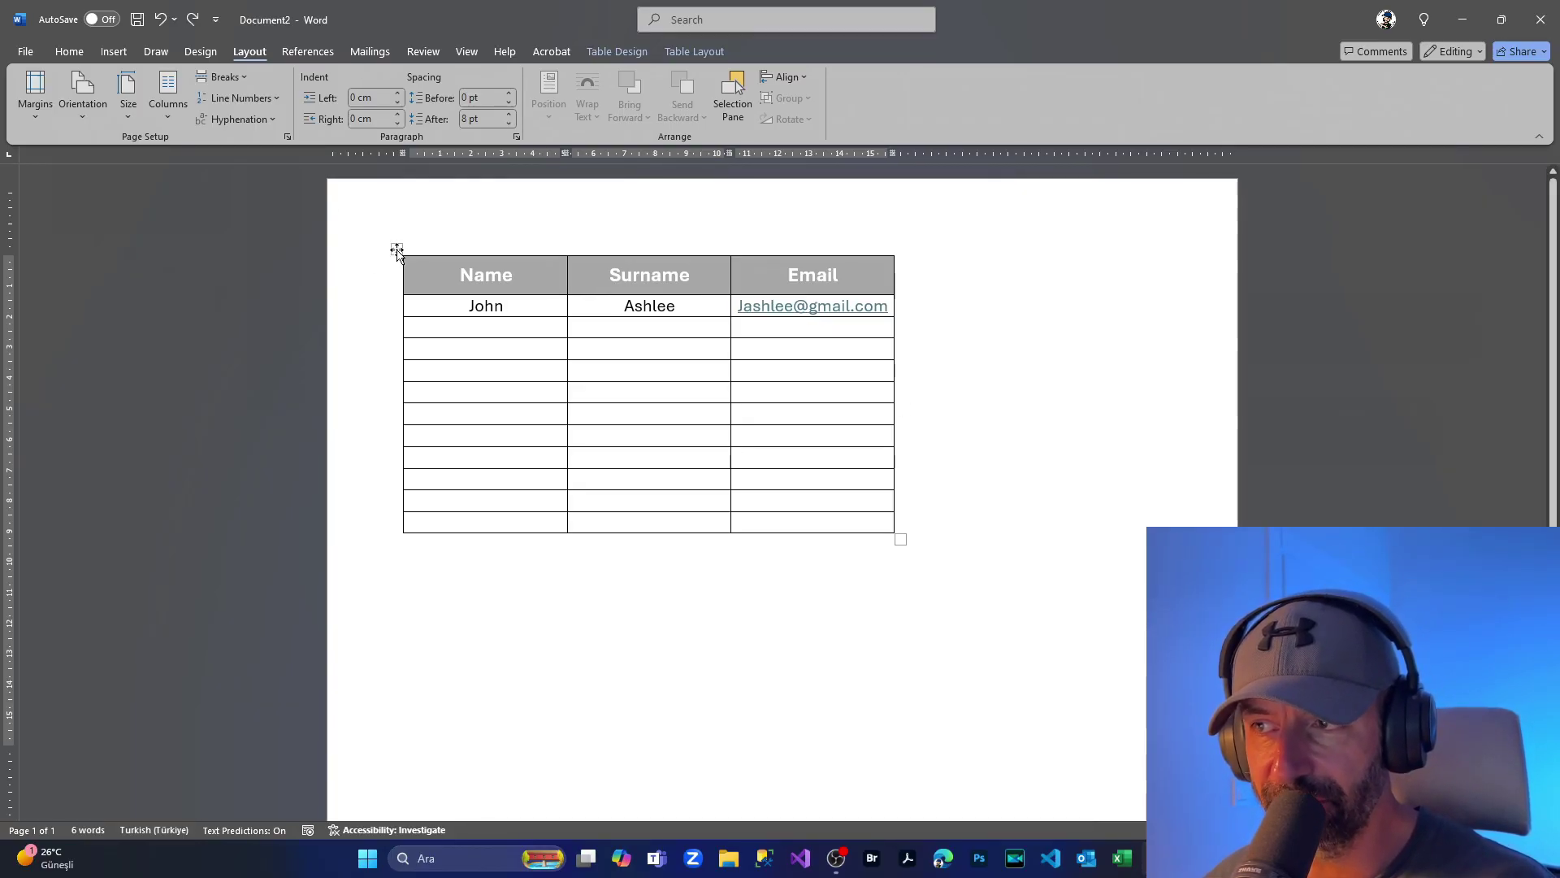
drag(396, 250, 735, 174)
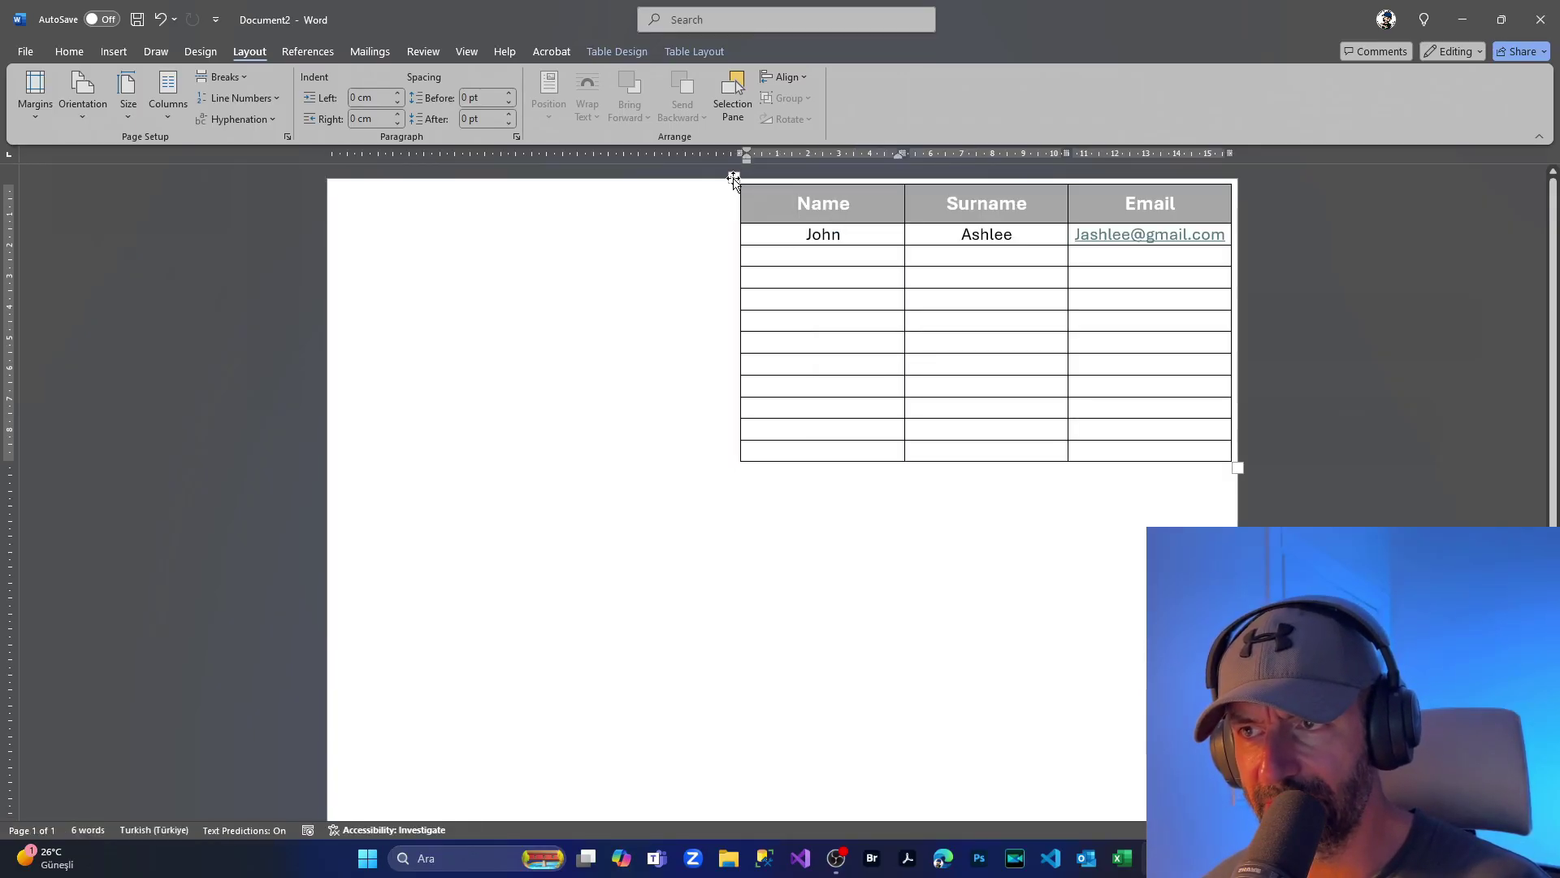
drag(733, 180, 327, 177)
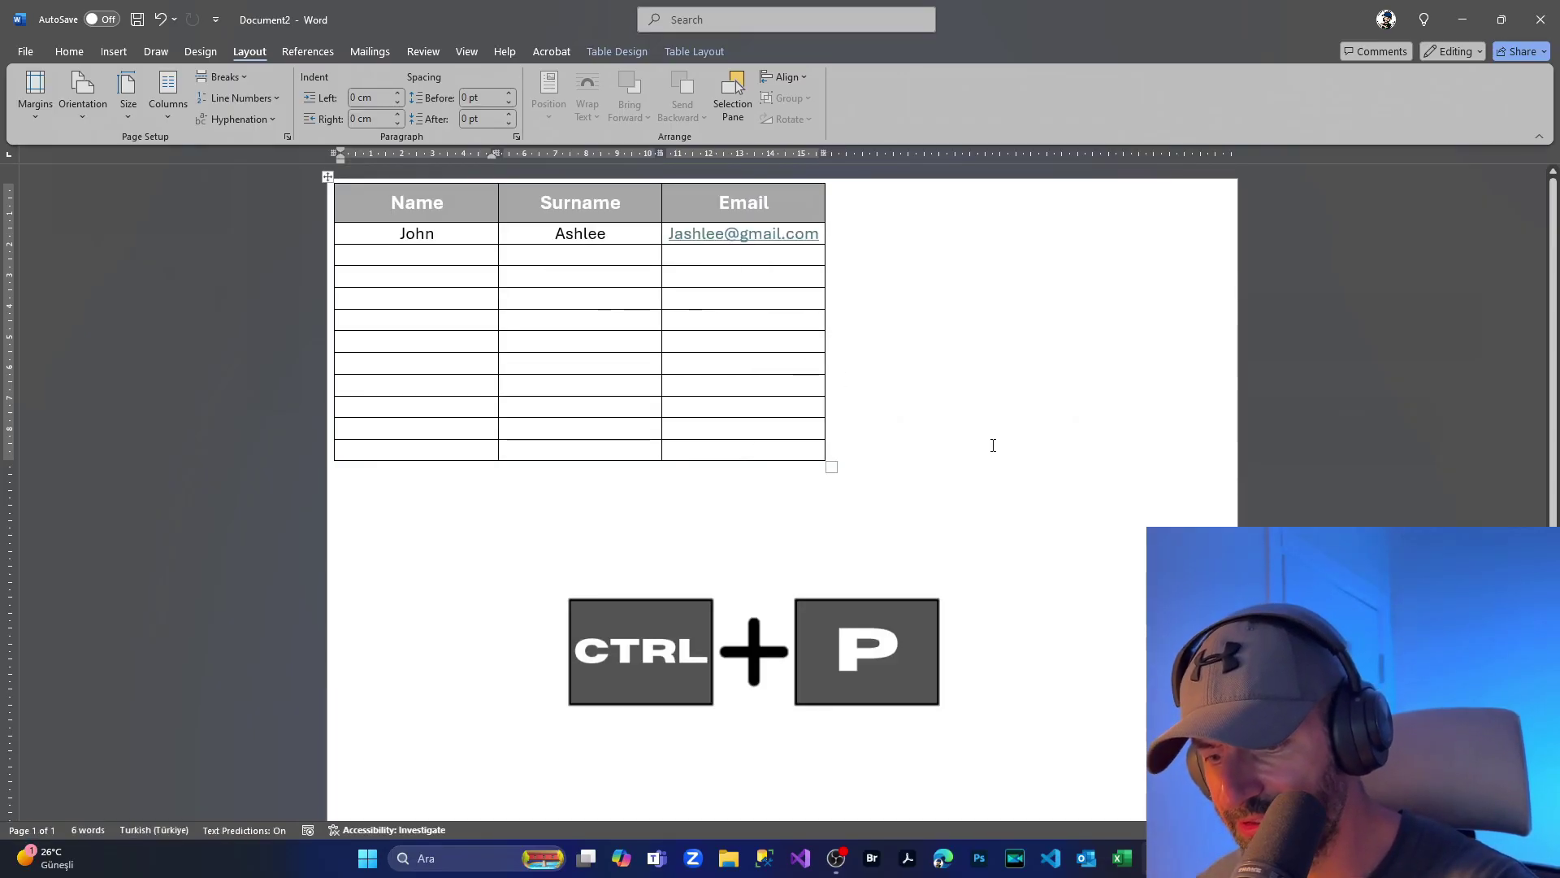
key(ctrl+p)
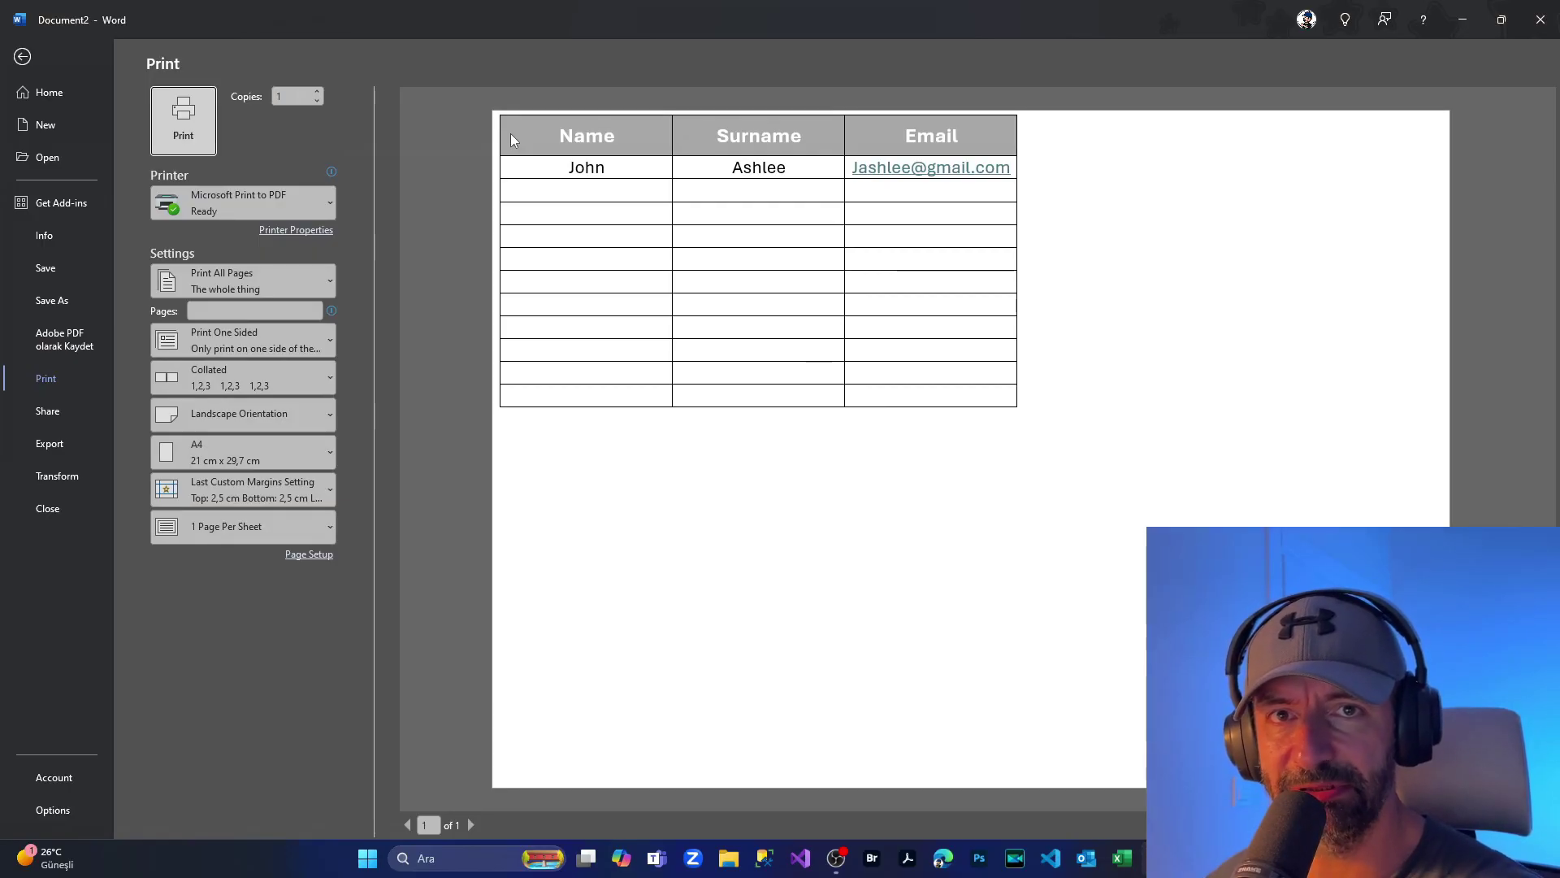
key(Escape)
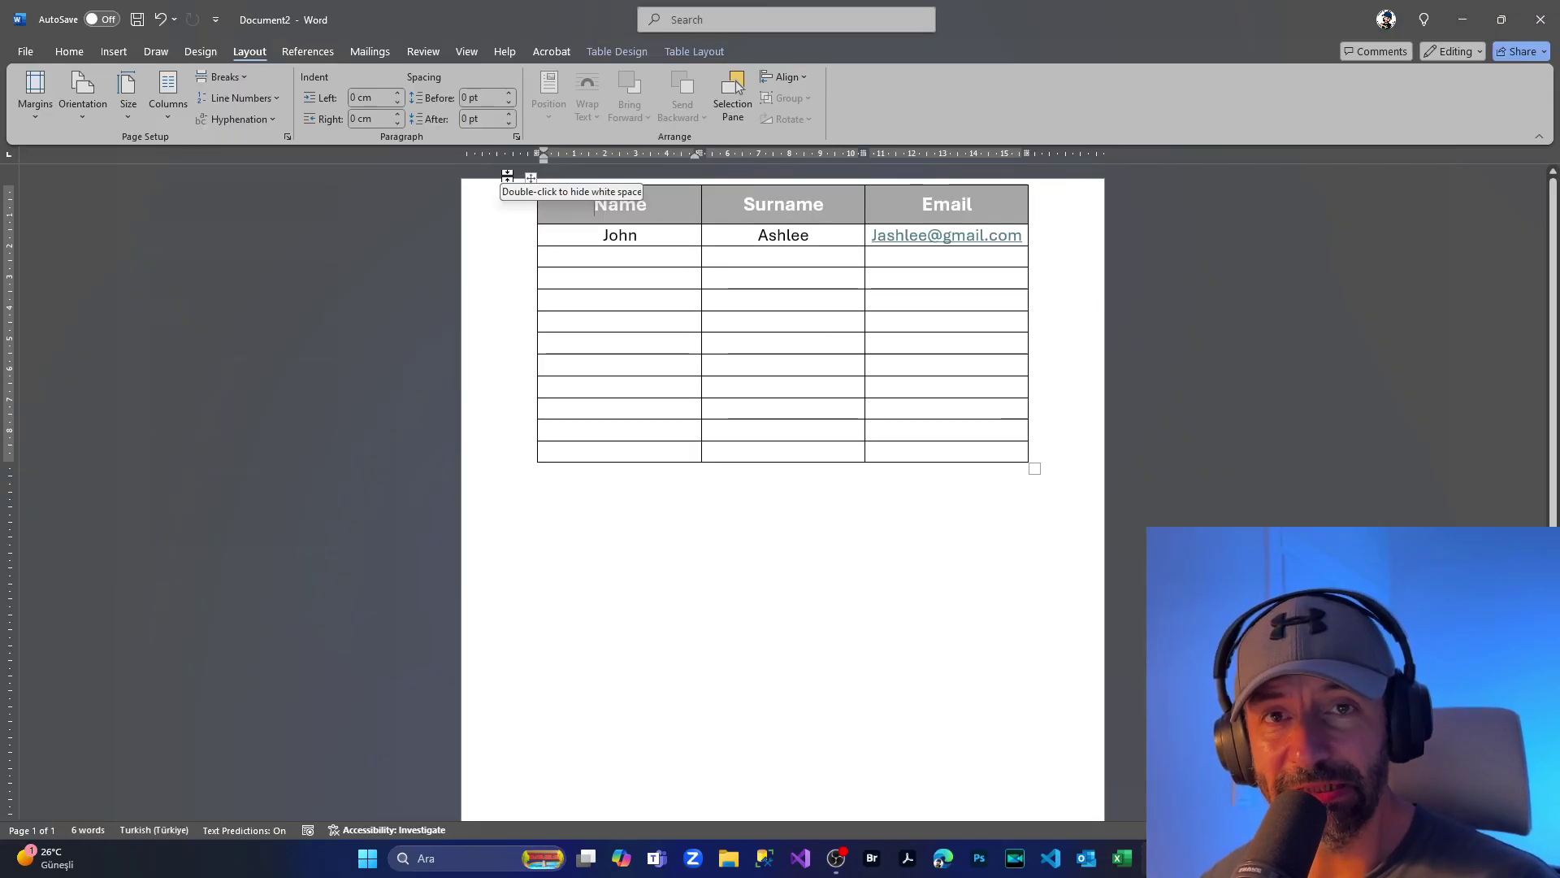